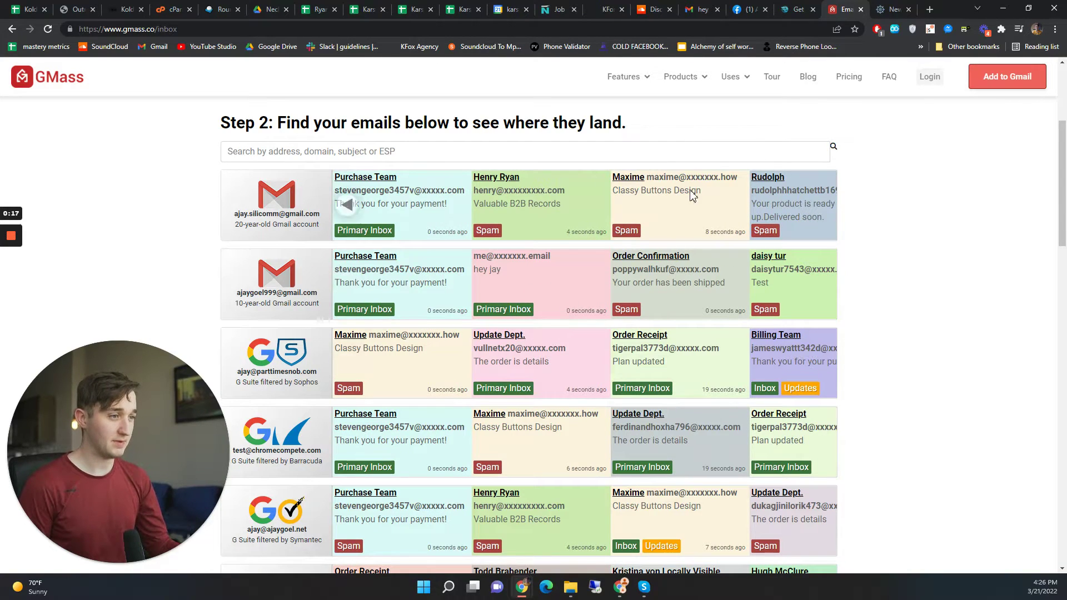
Bring up the mail-tester.com spam-test page showing its generated test address.
click(891, 10)
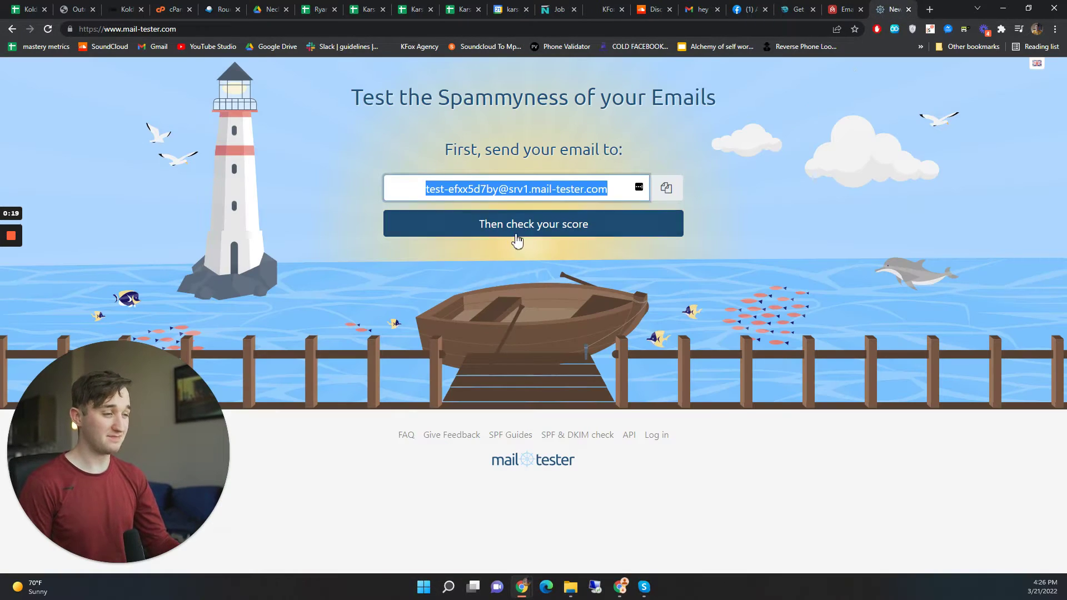
Load unspam.email in a new browser tab.
click(450, 189)
click(124, 35)
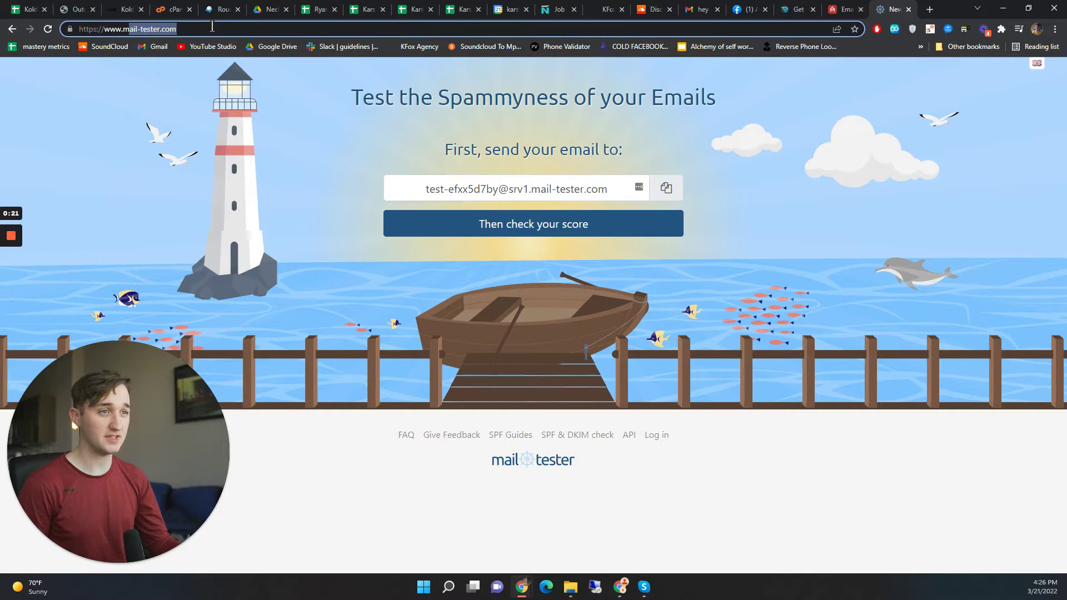
click(213, 34)
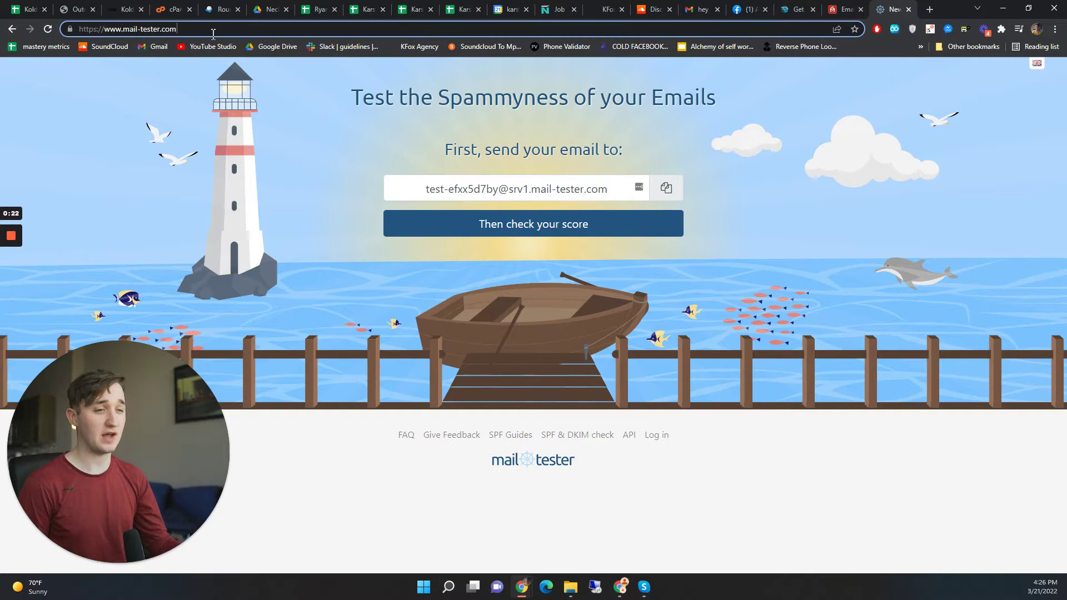
click(927, 16)
text(unspa)
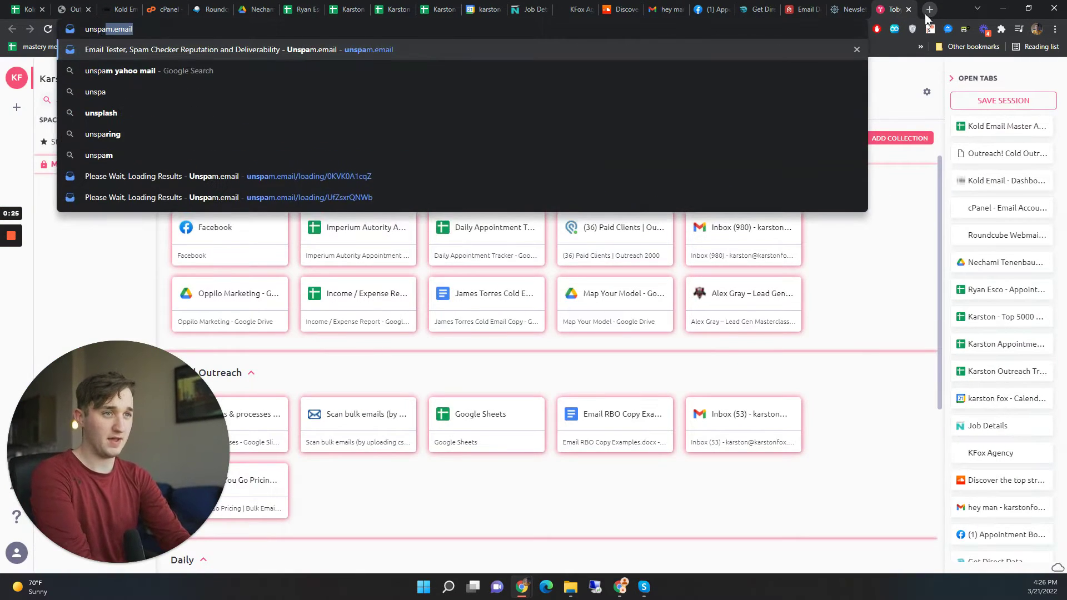
key(Return)
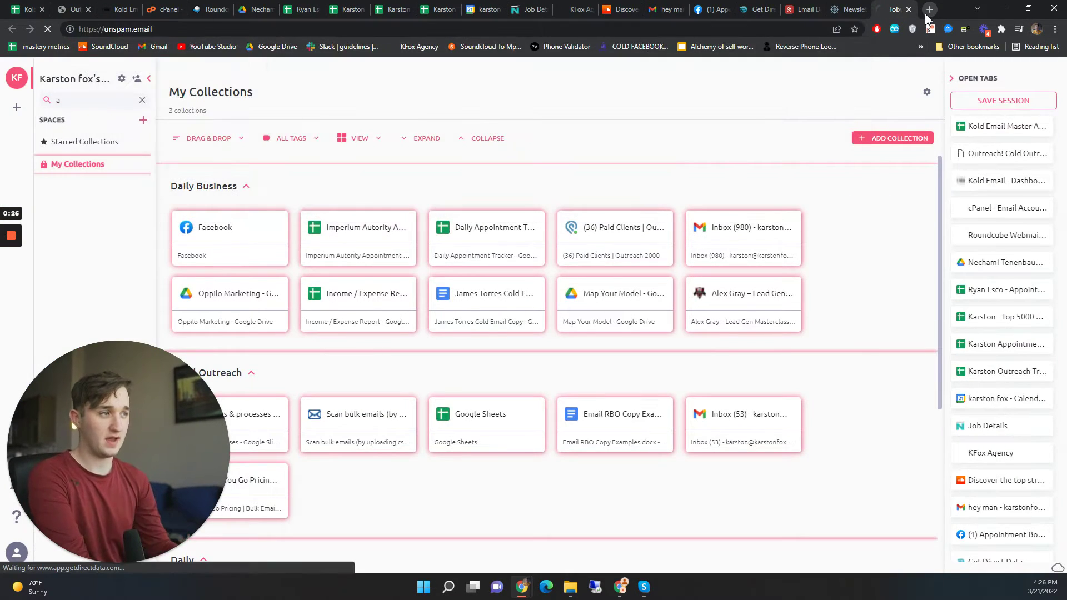
Copy the generated mail-tester test address.
click(847, 10)
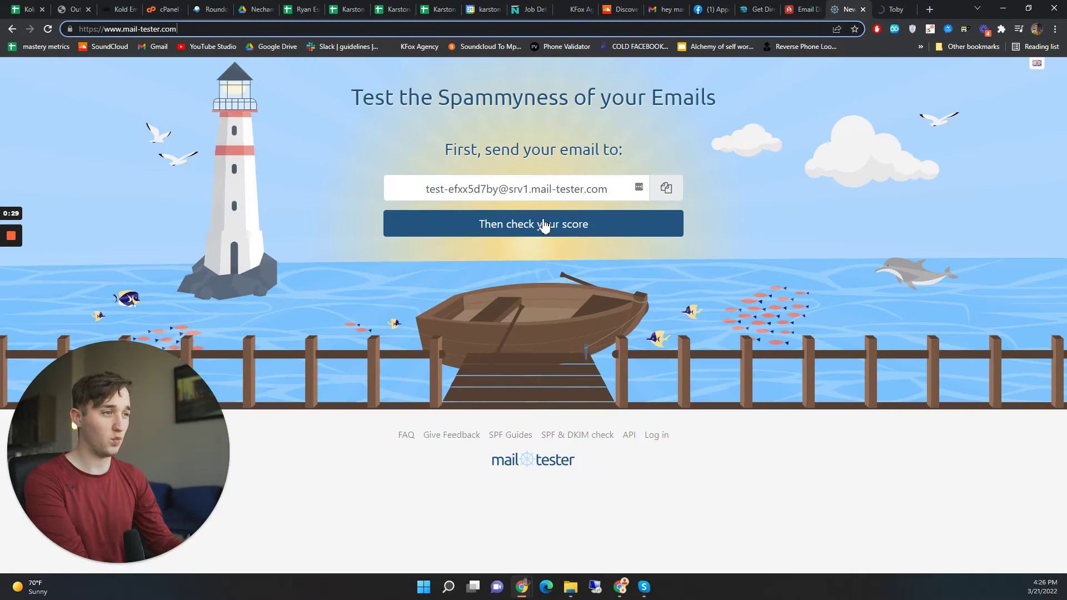
click(670, 190)
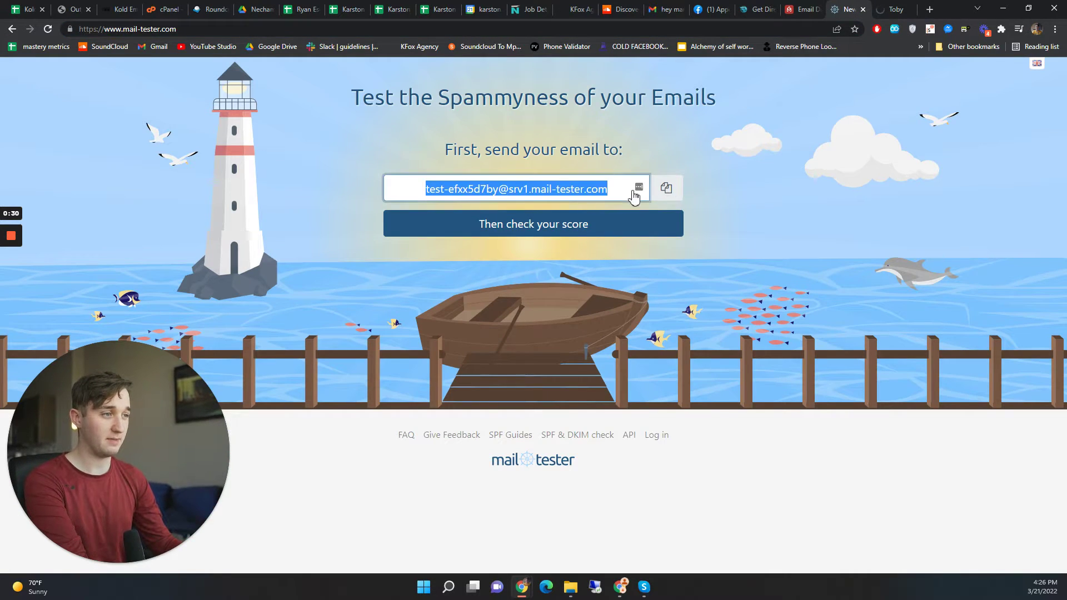
click(886, 8)
click(854, 11)
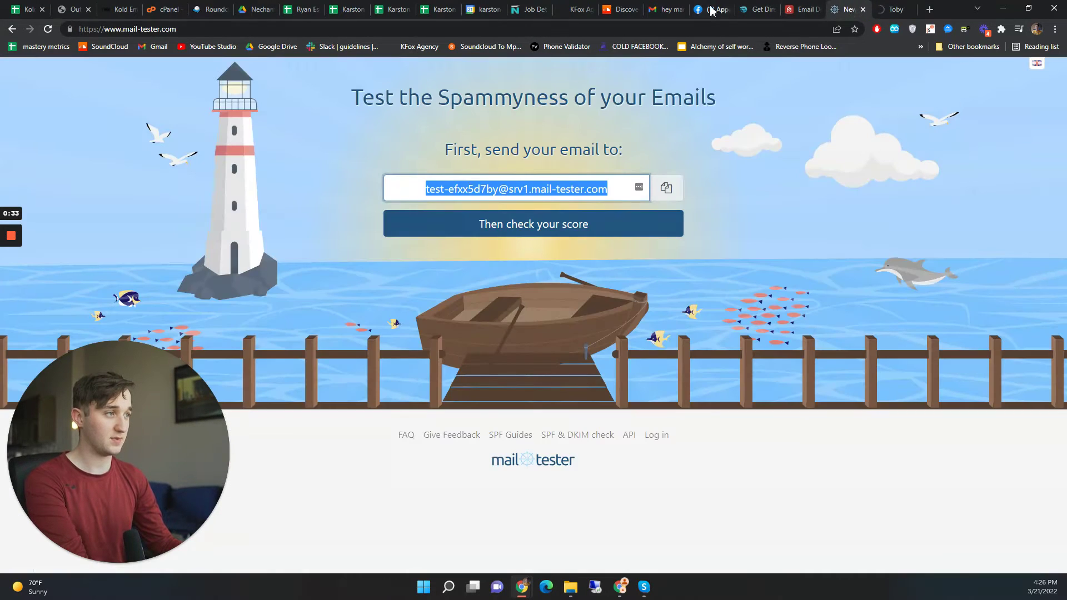
Send the 'hey man' Gmail draft to the mail-tester test address.
click(665, 10)
click(778, 244)
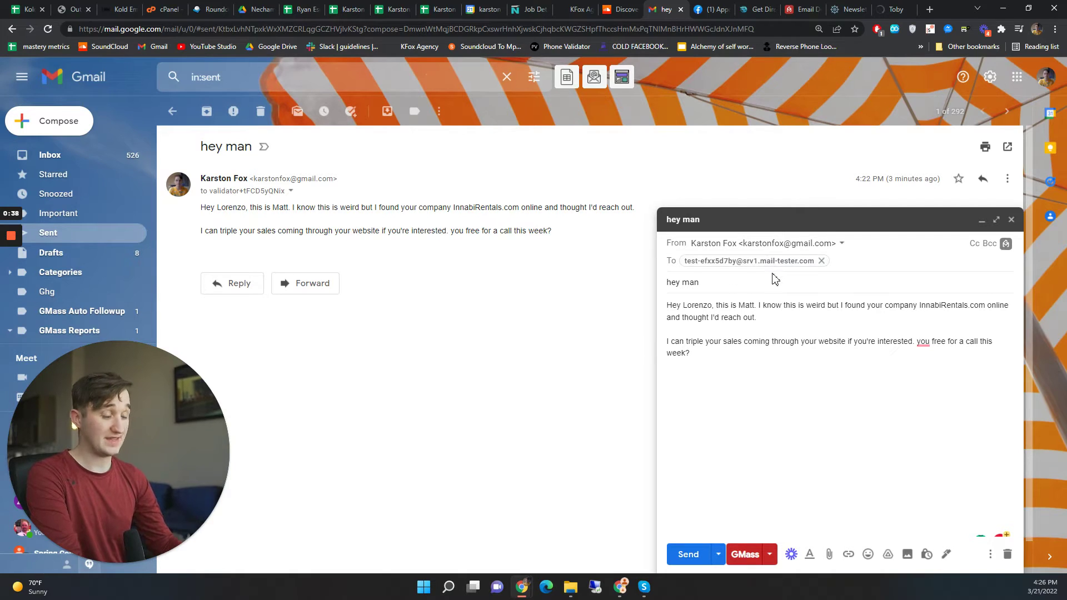
click(689, 555)
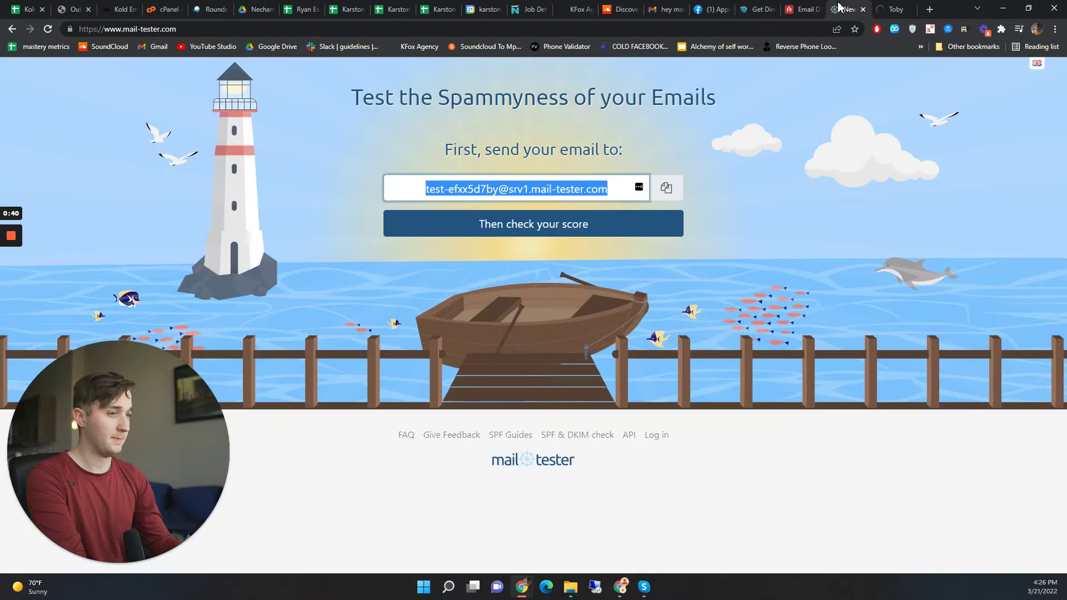
click(848, 9)
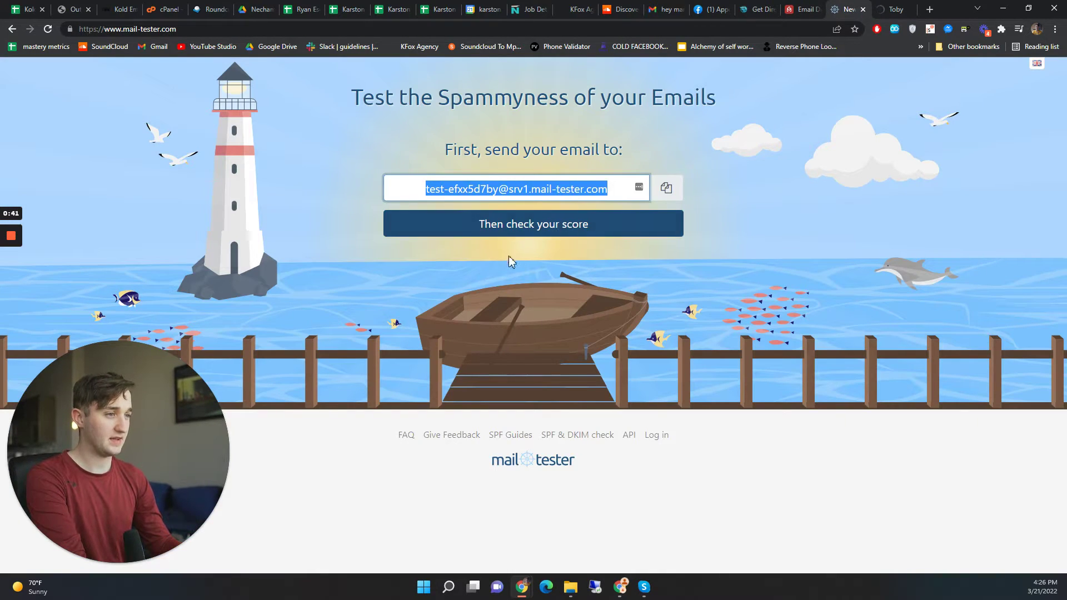
click(500, 237)
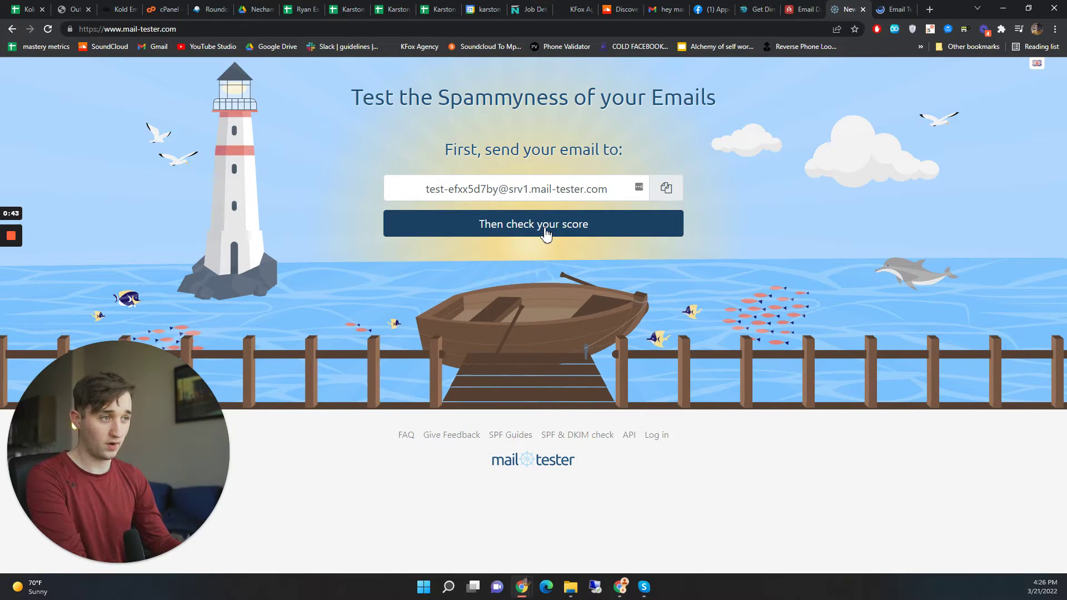
Select and copy UnSpam's generated testing address.
click(889, 9)
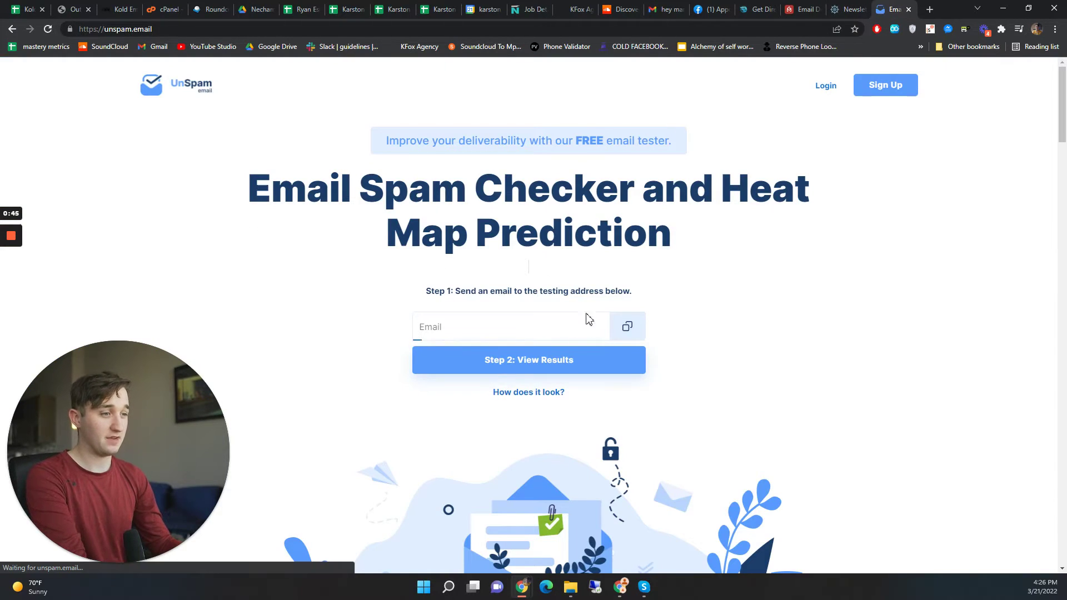
drag(353, 189, 532, 239)
drag(560, 326, 424, 327)
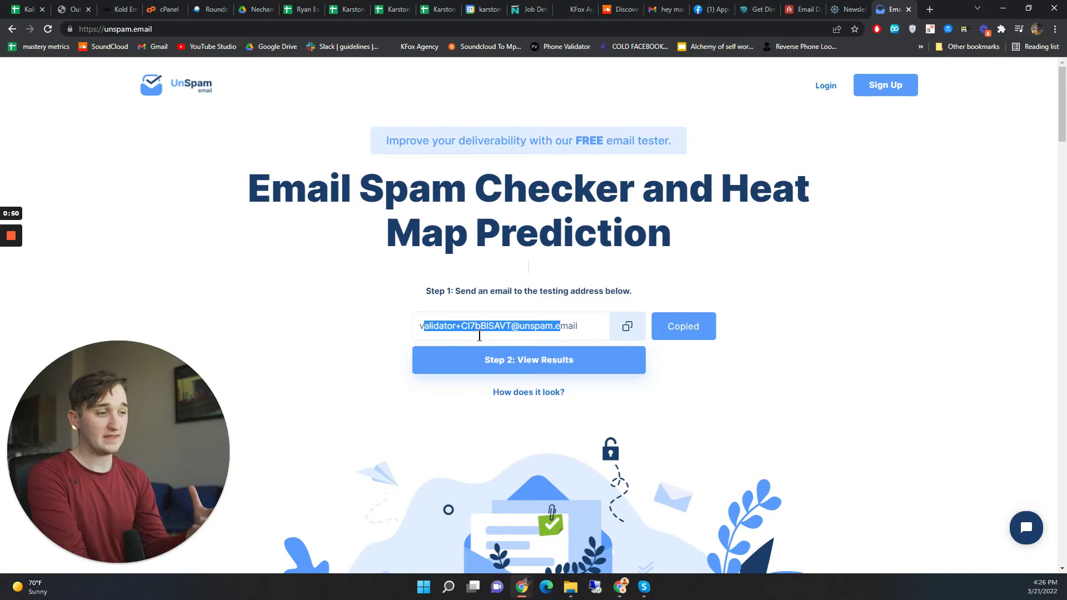
Start mail-tester's score check, then recopy the UnSpam testing address.
click(845, 6)
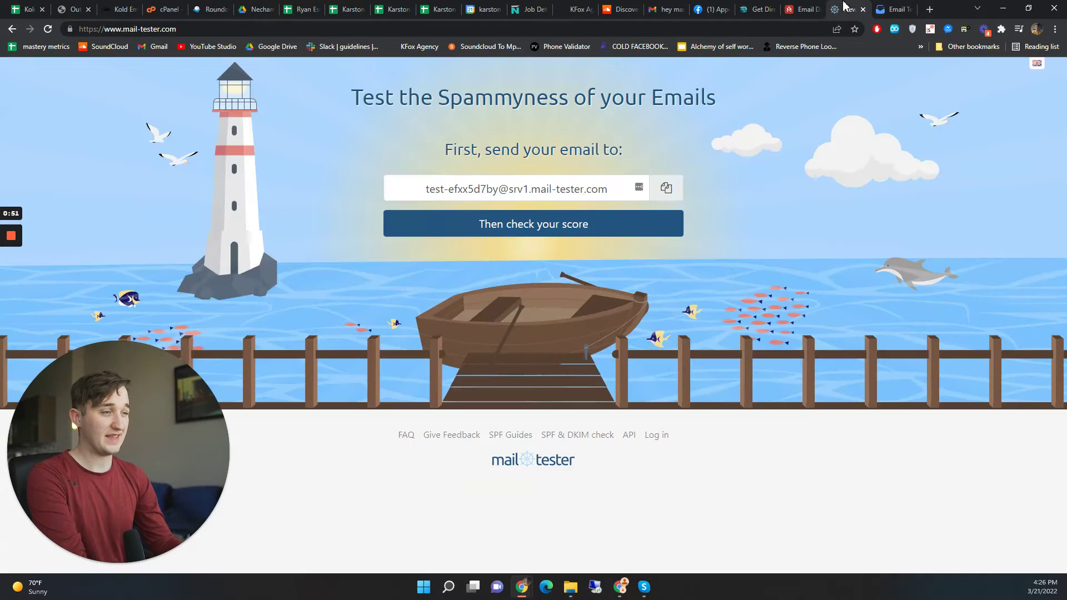
click(571, 233)
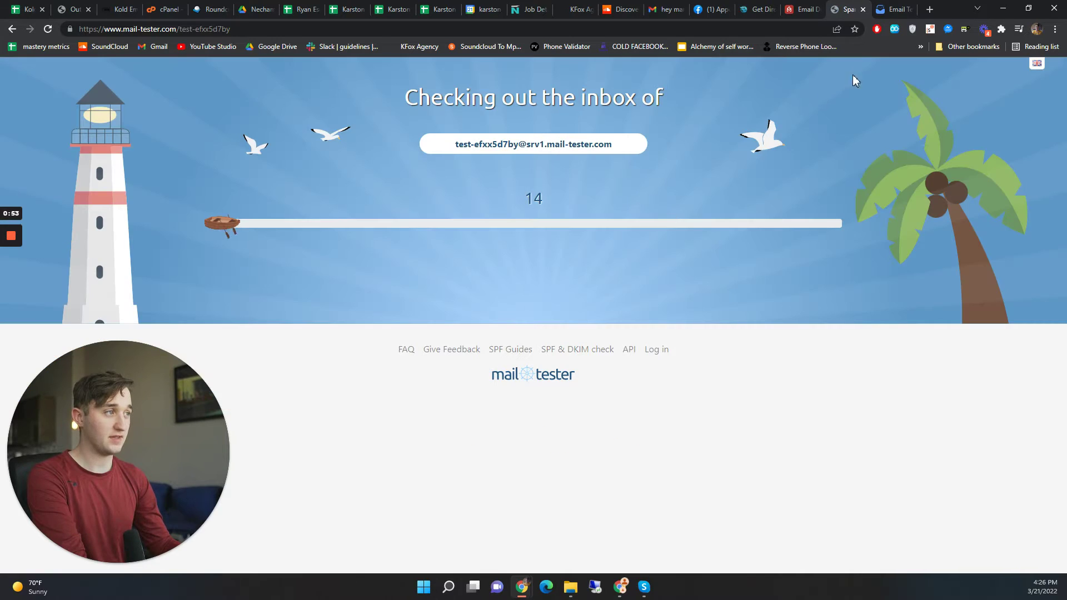
click(887, 8)
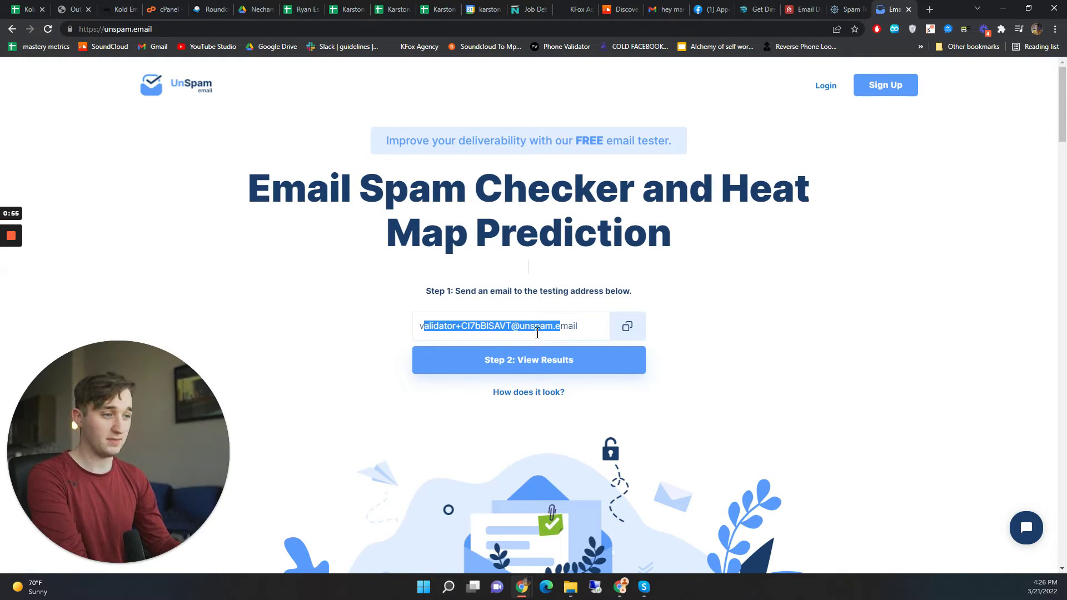
key(ctrl+c)
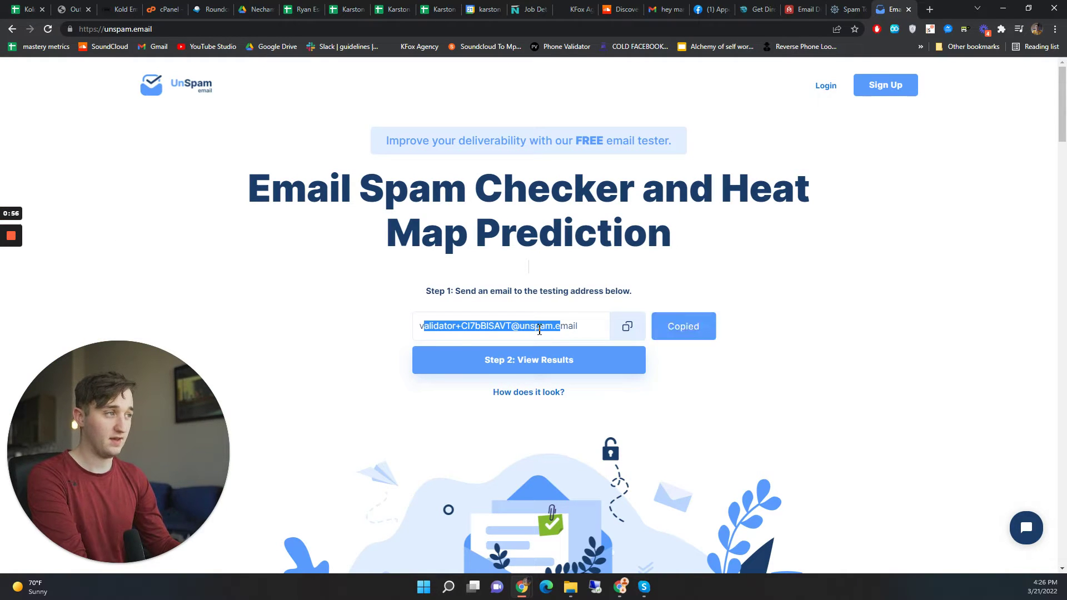
Get mail-tester's 9/10 'Perfect, you can send' score, then view the sent 'hey man' email.
click(850, 9)
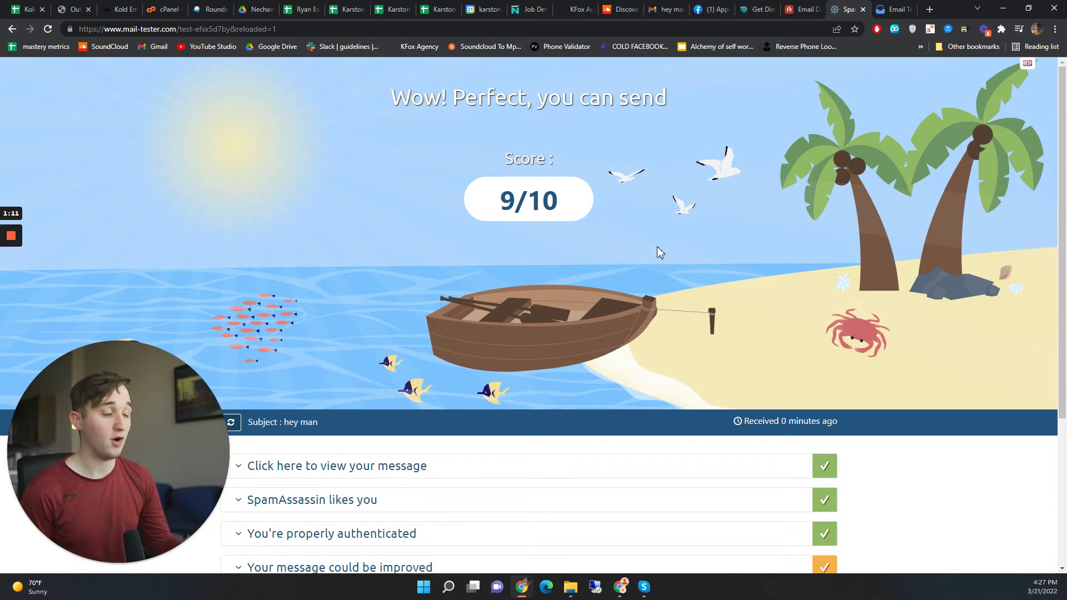
drag(558, 214, 508, 158)
click(509, 158)
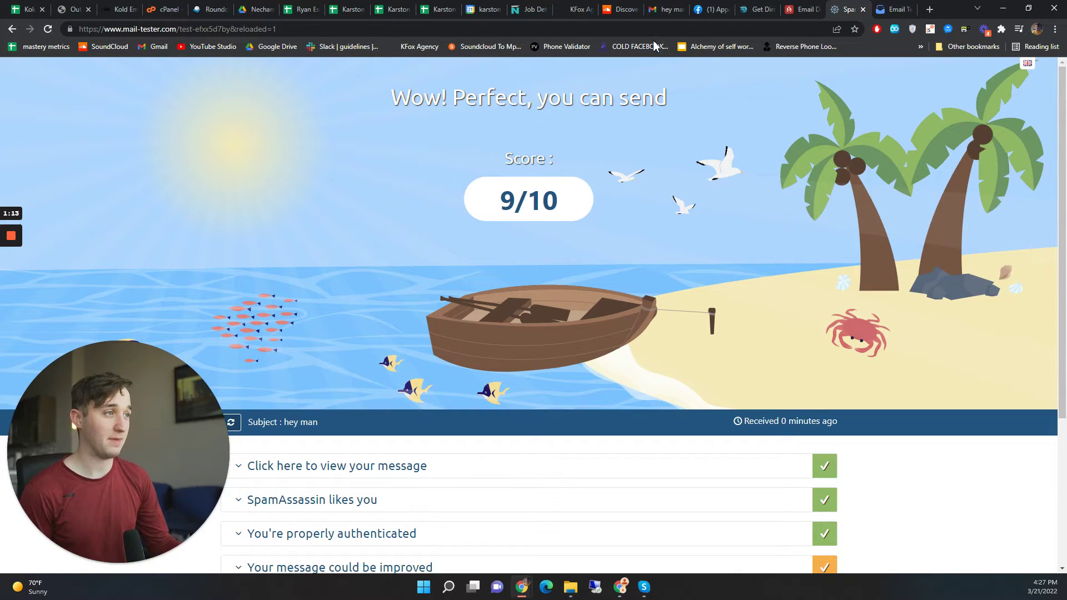
click(662, 9)
Move from the Gmail 'hey man' body to the Kold Email Roundcube 'hey jay' draft.
drag(465, 269, 217, 208)
click(236, 207)
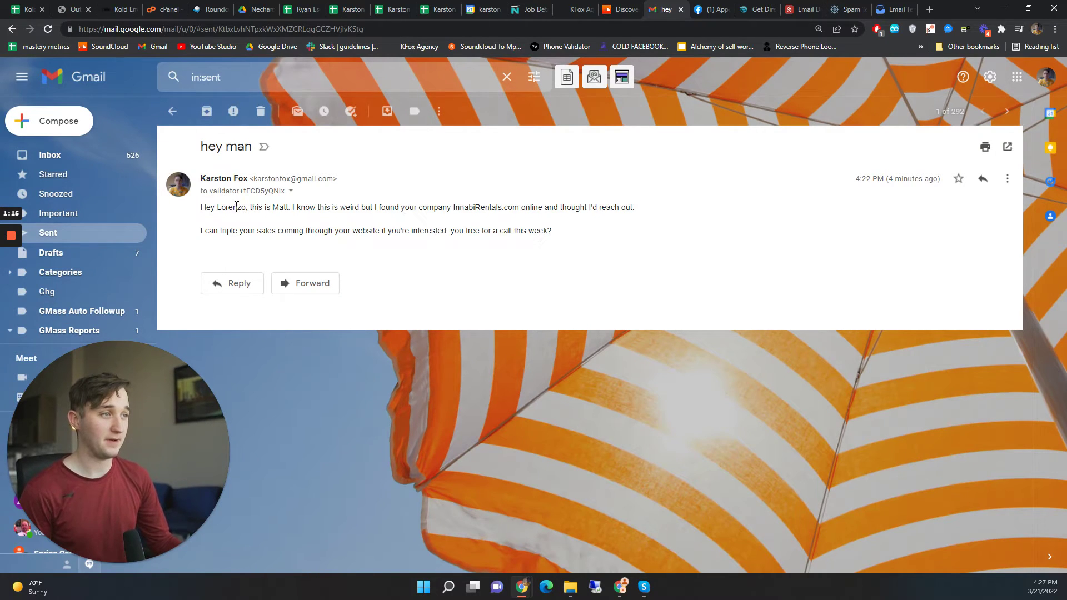
click(122, 9)
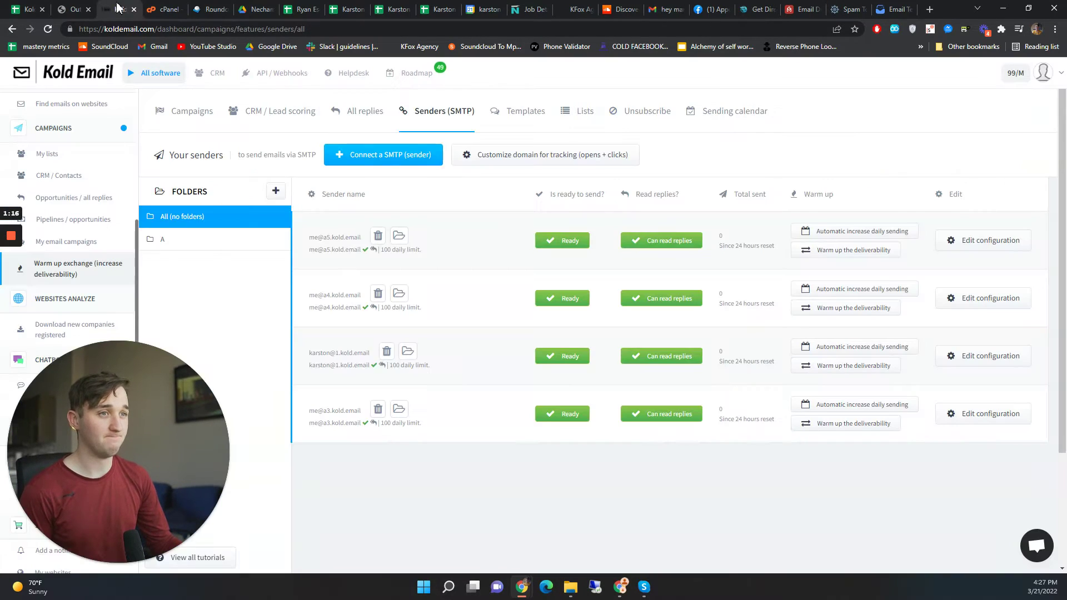
click(210, 10)
click(327, 247)
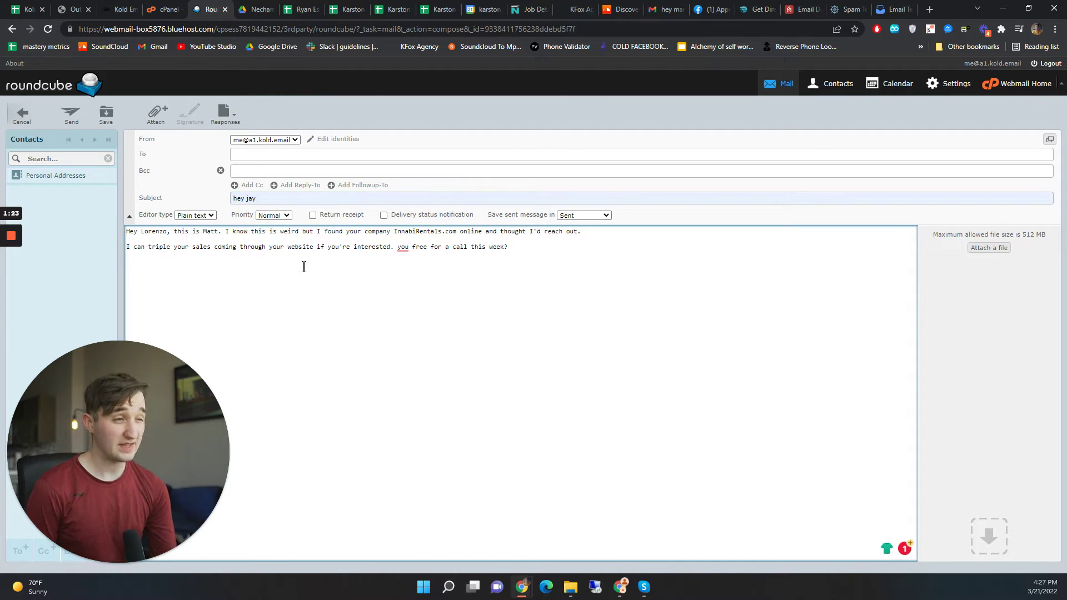
Reload GMass's Inbox, Spam, or Promotions tester and scroll through the seed placement grid.
click(809, 5)
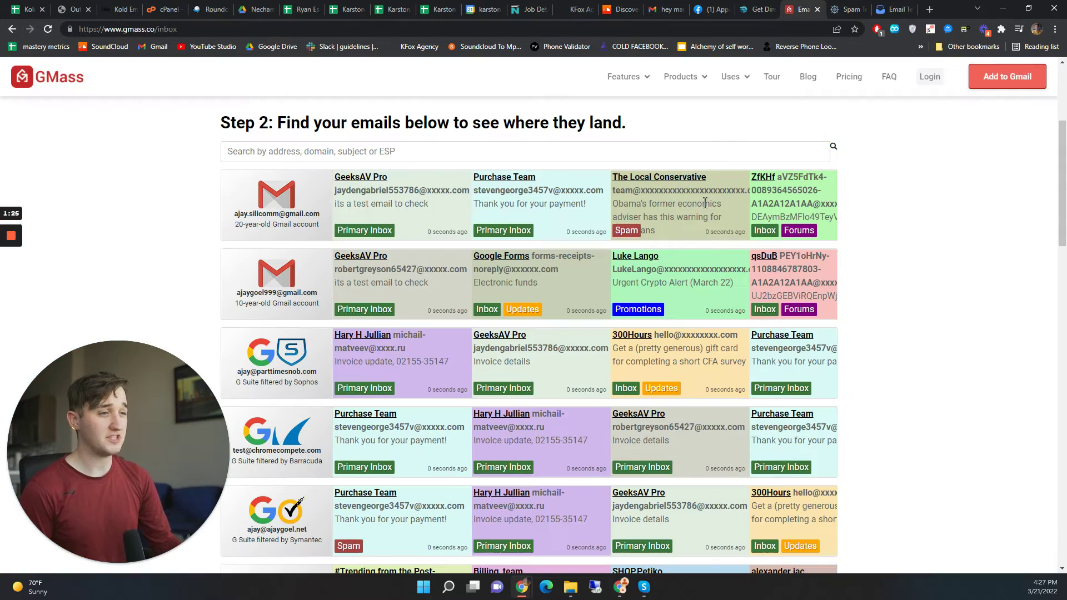
mouse_move(702, 84)
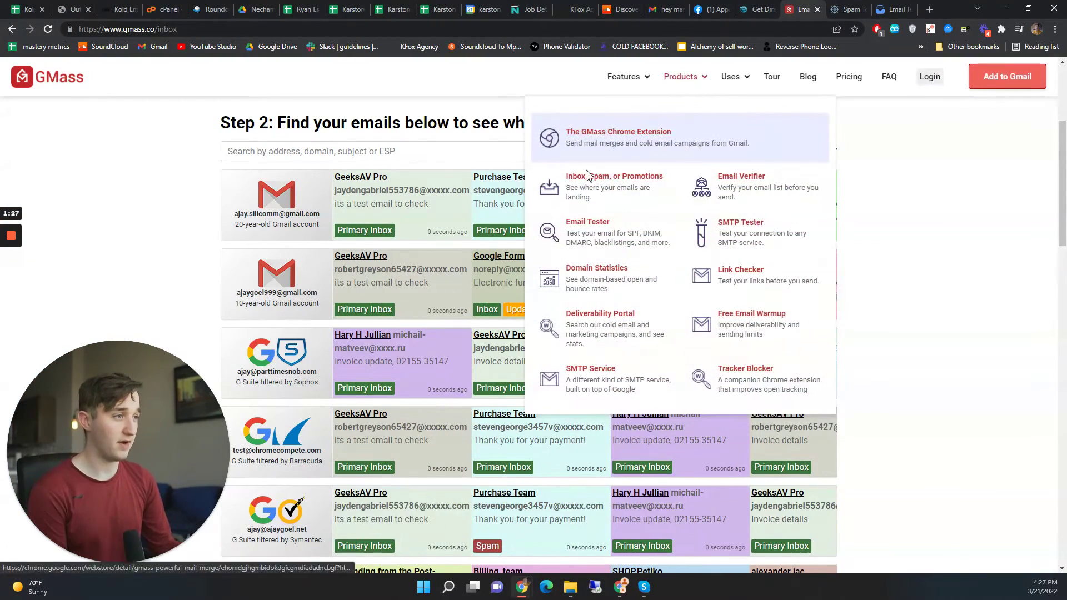
click(610, 195)
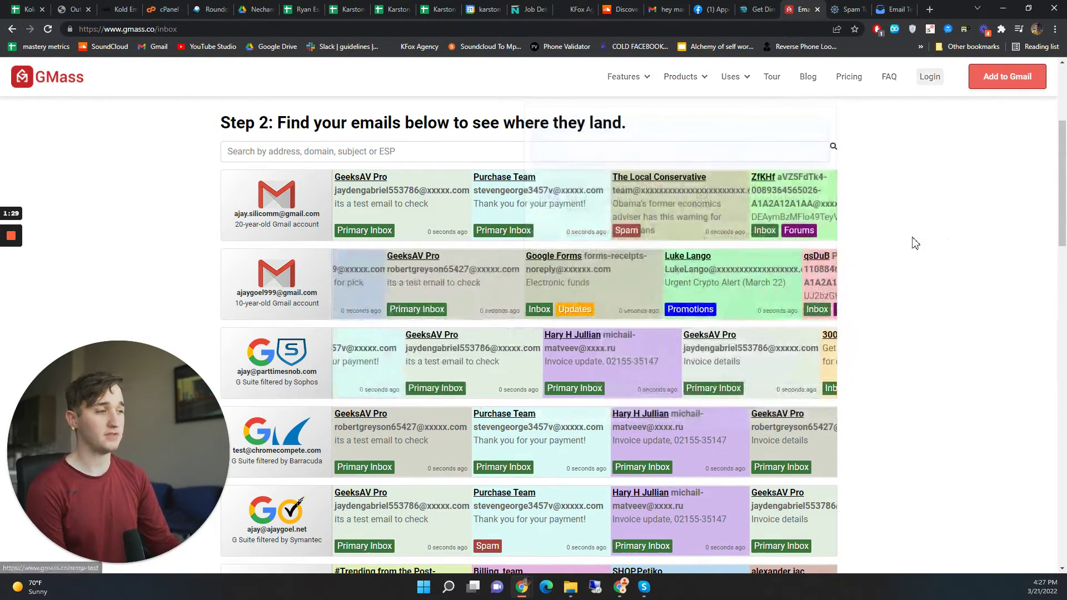
scroll(917, 261, down, 5)
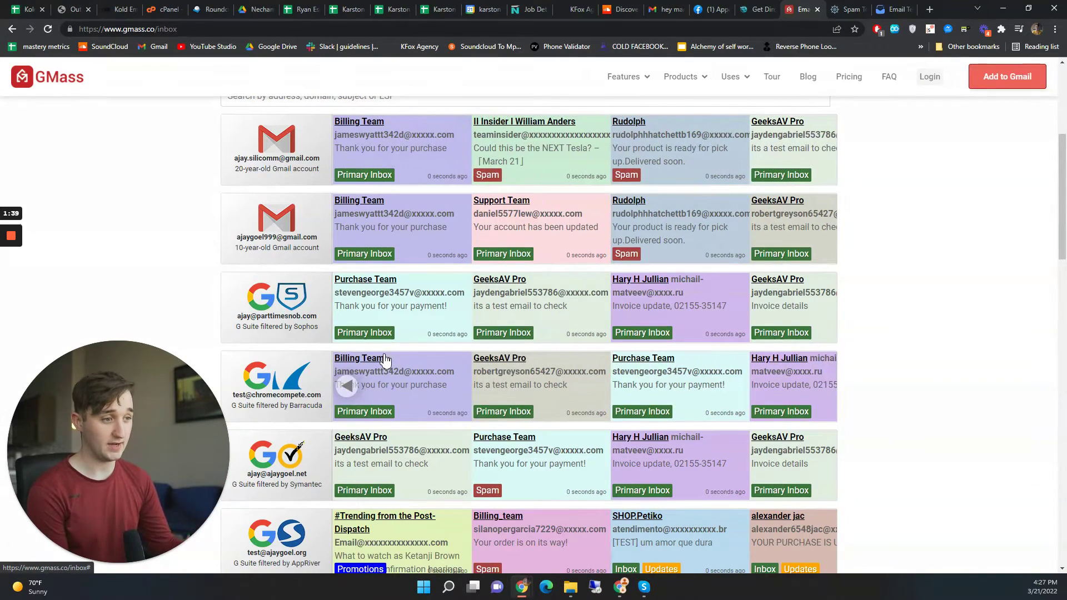
scroll(439, 396, down, 1)
scroll(440, 396, down, 1)
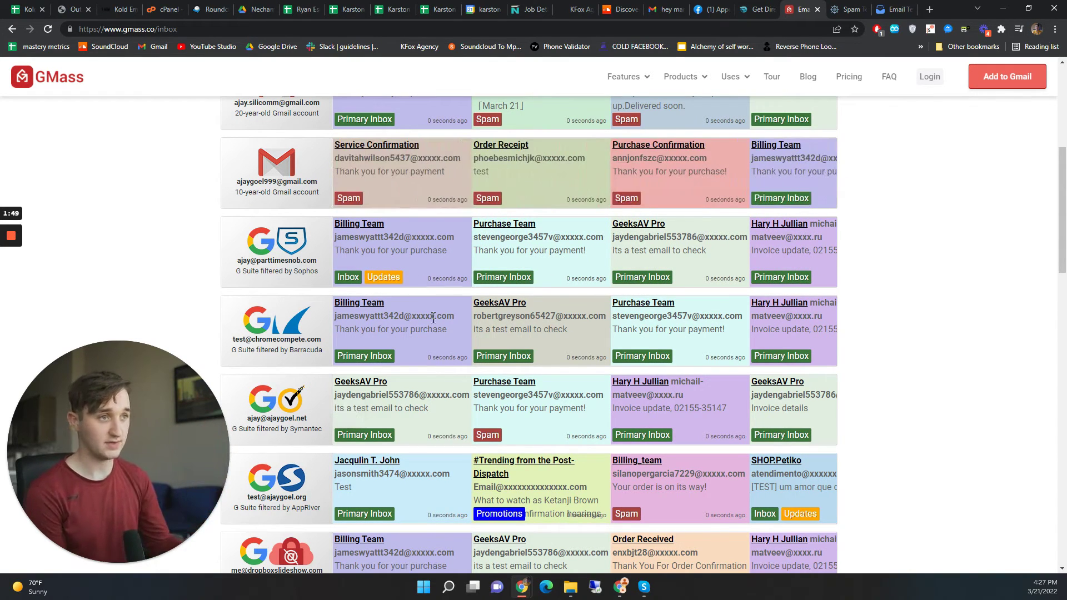
Copy GMass's 17 seed addresses and paste them into the draft's Bcc field.
click(210, 9)
click(270, 170)
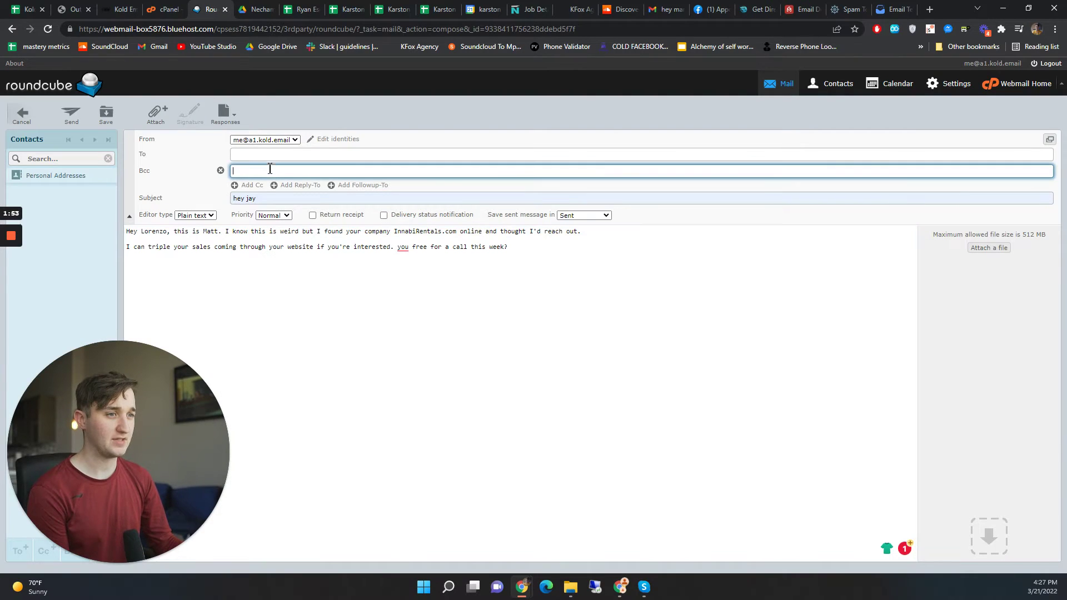
click(801, 9)
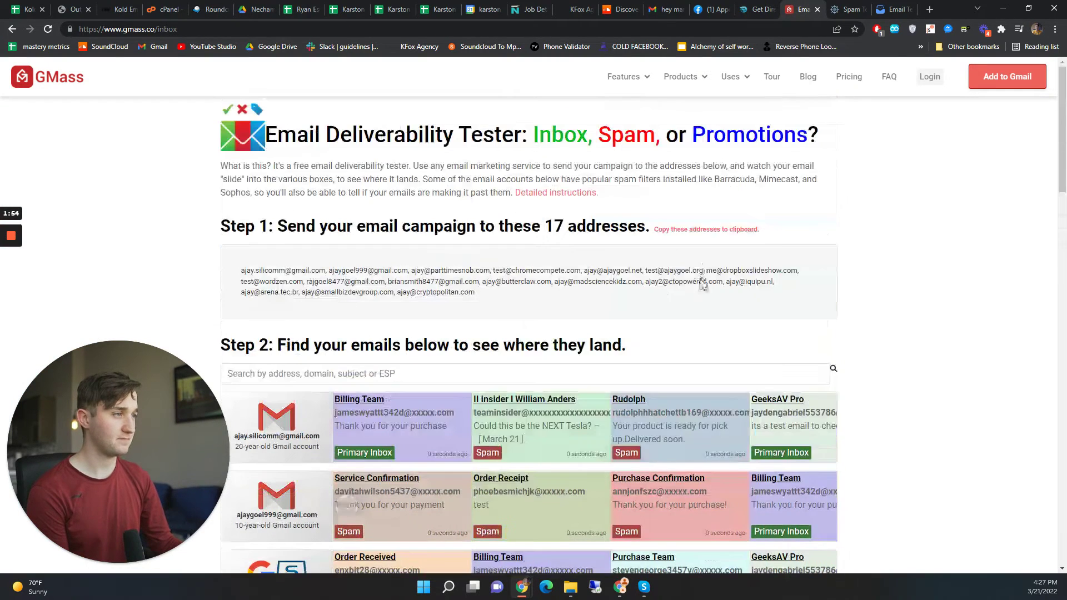
click(716, 230)
click(210, 10)
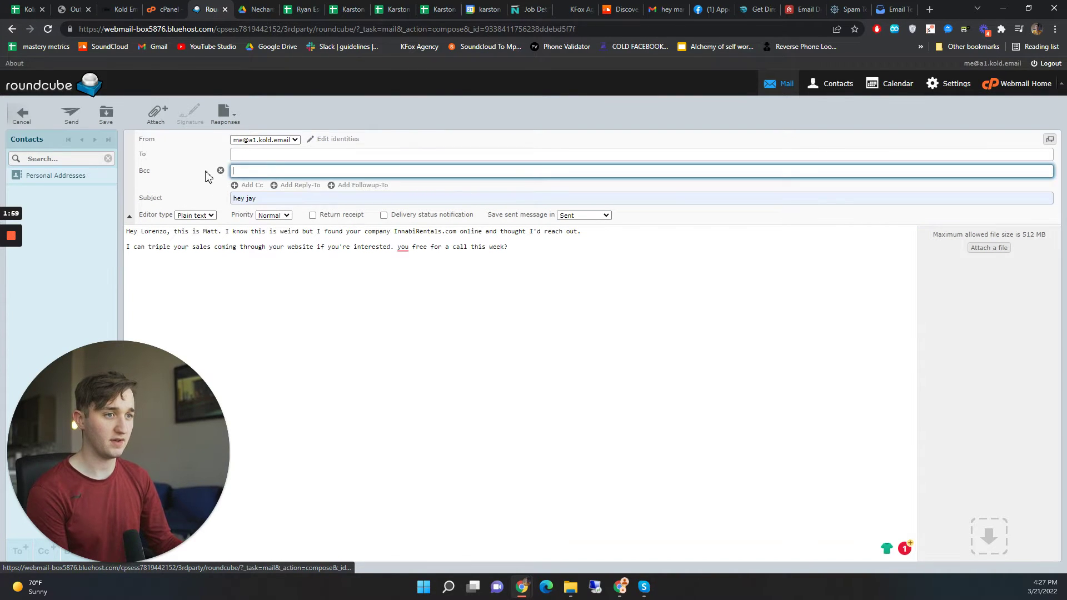
key(ctrl+v)
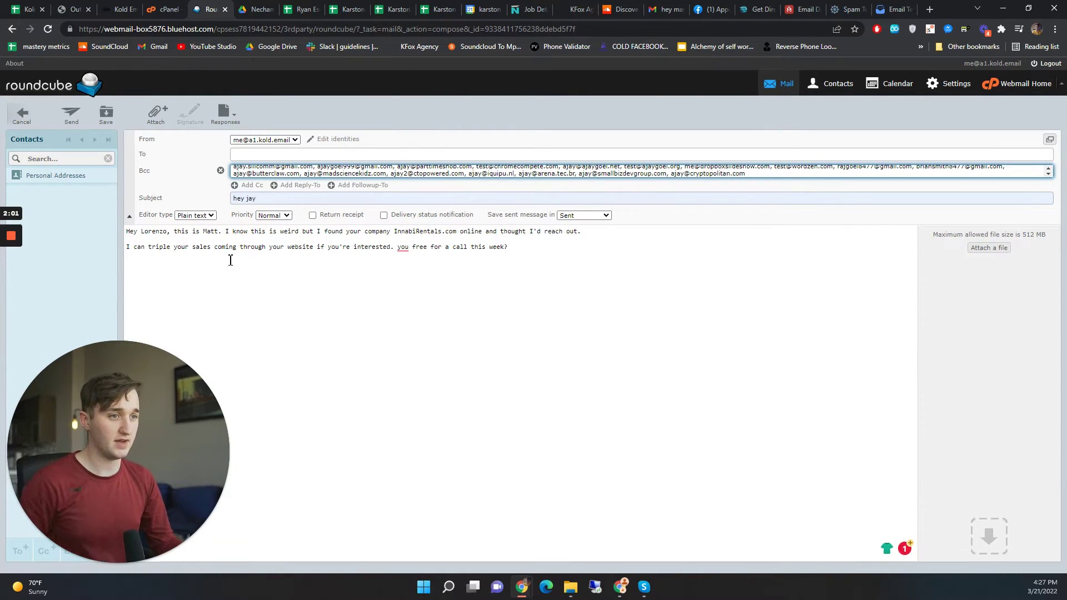
Send the 'hey jay' draft to the Bcc seed addresses.
click(301, 255)
shift+click(150, 240)
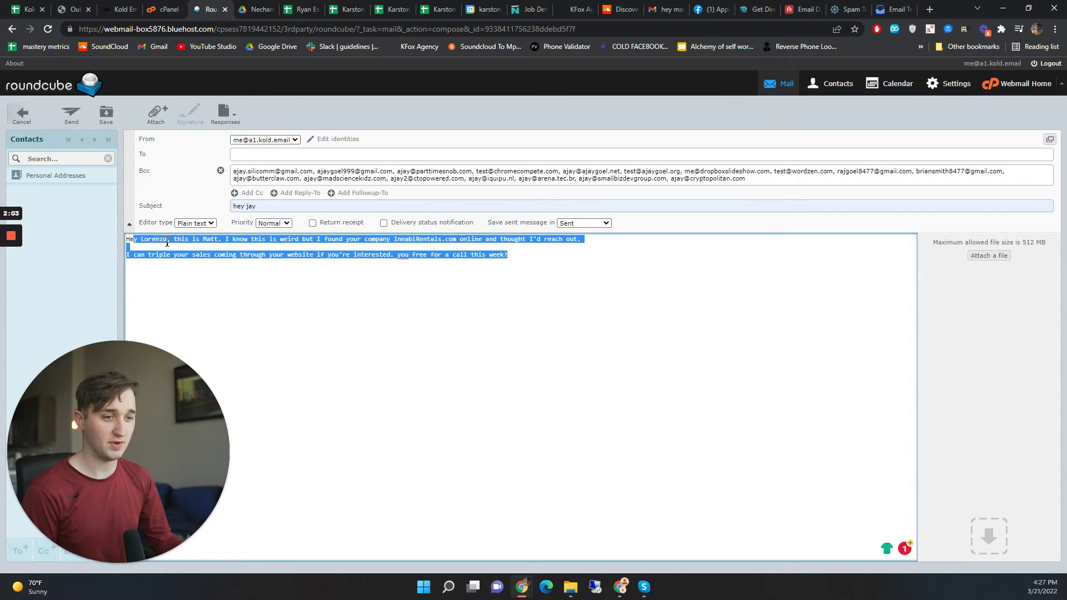
click(163, 240)
click(71, 114)
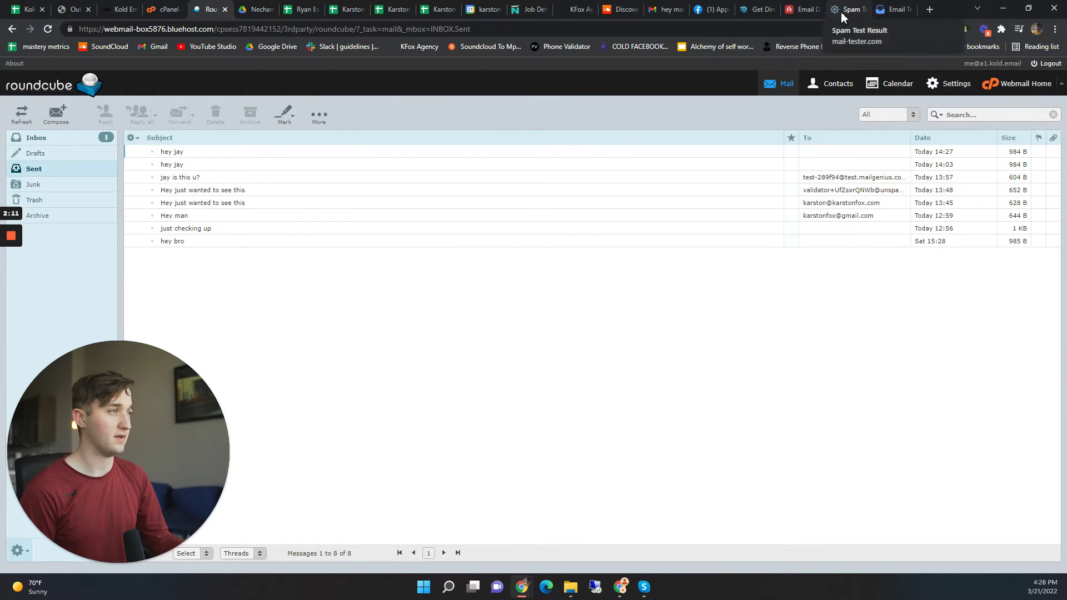
Scroll through the GMass tester results and start a search in them.
click(803, 8)
scroll(540, 314, down, 3)
scroll(540, 314, down, 1)
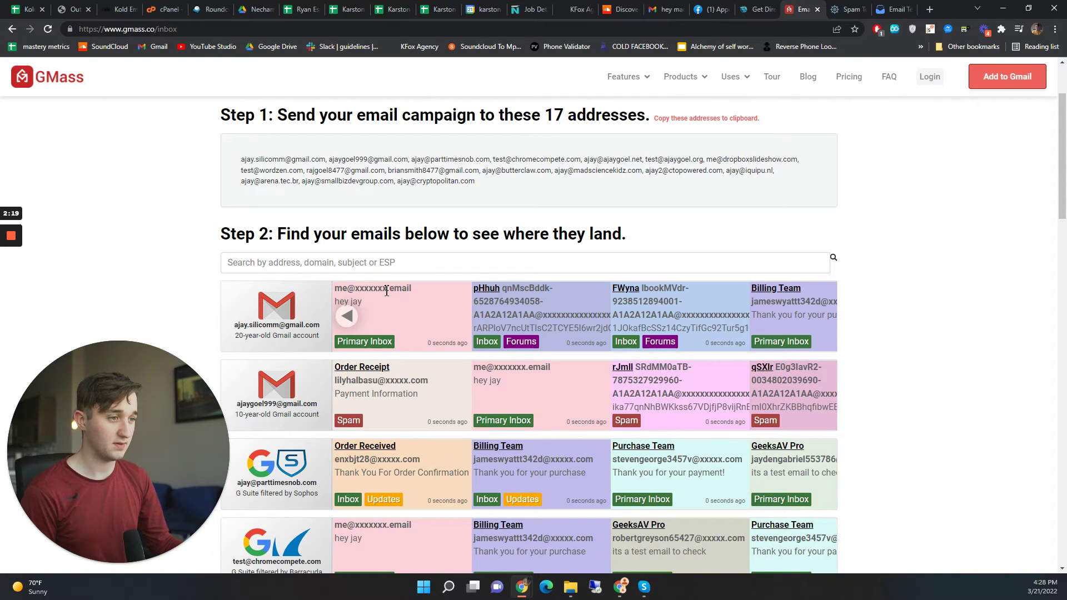
click(395, 266)
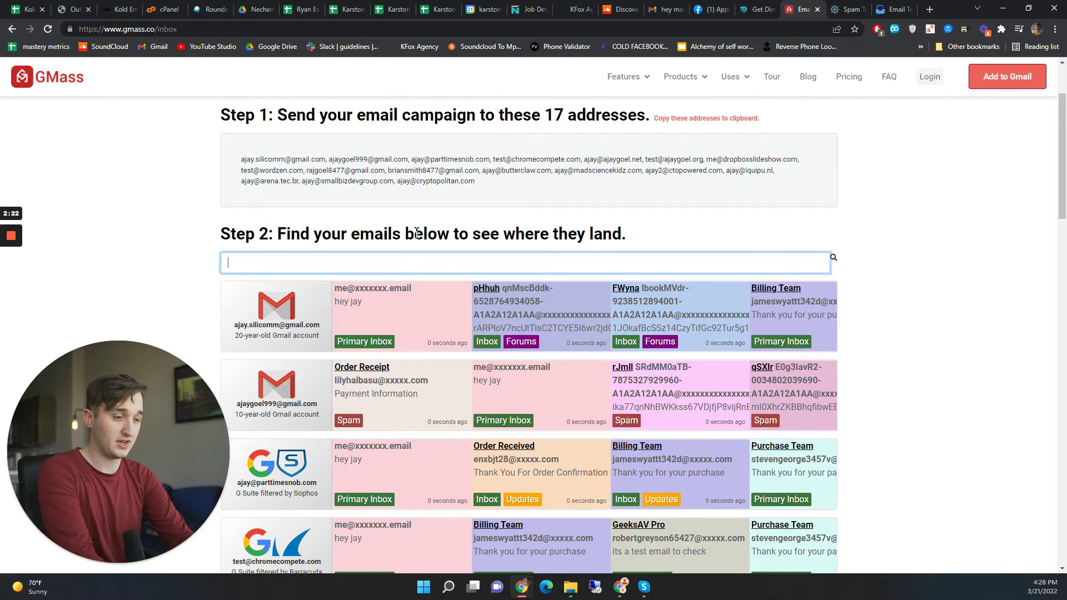
scroll(558, 432, down, 2)
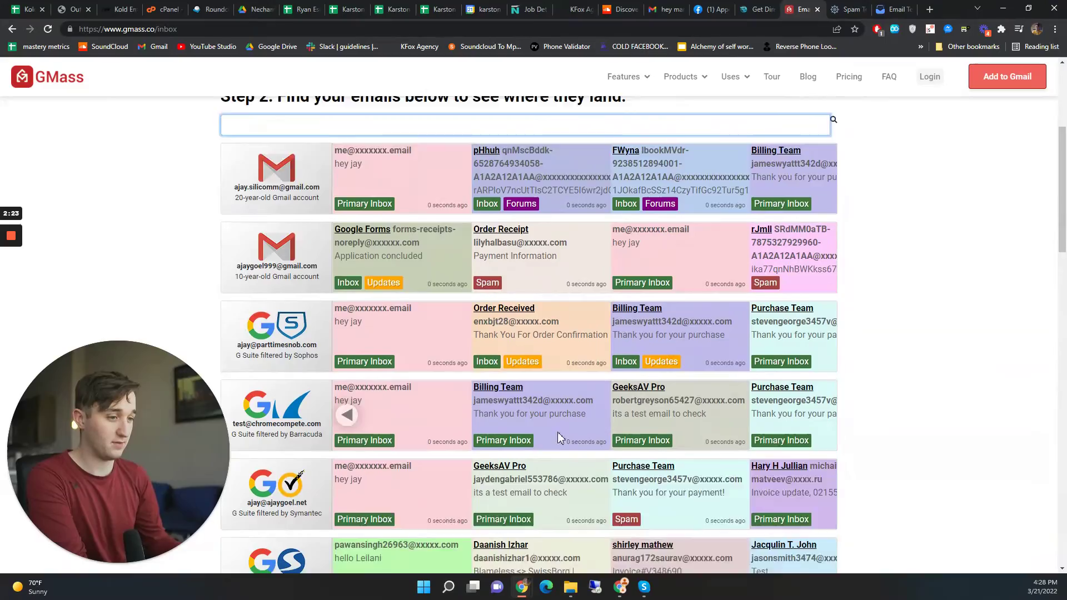
scroll(534, 450, down, 2)
scroll(450, 444, down, 2)
scroll(435, 303, up, 3)
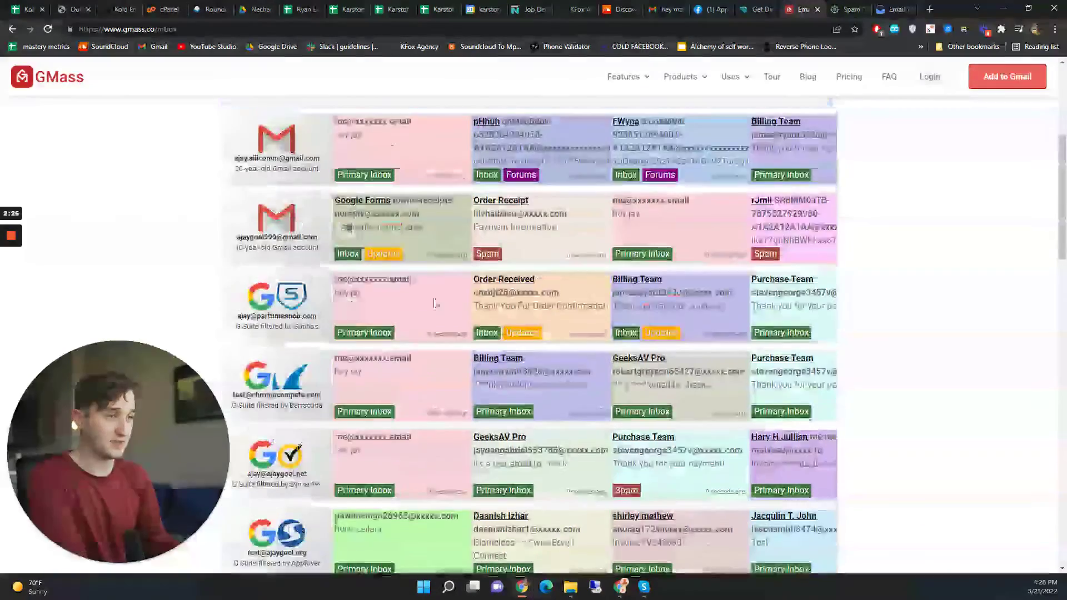
scroll(389, 223, up, 3)
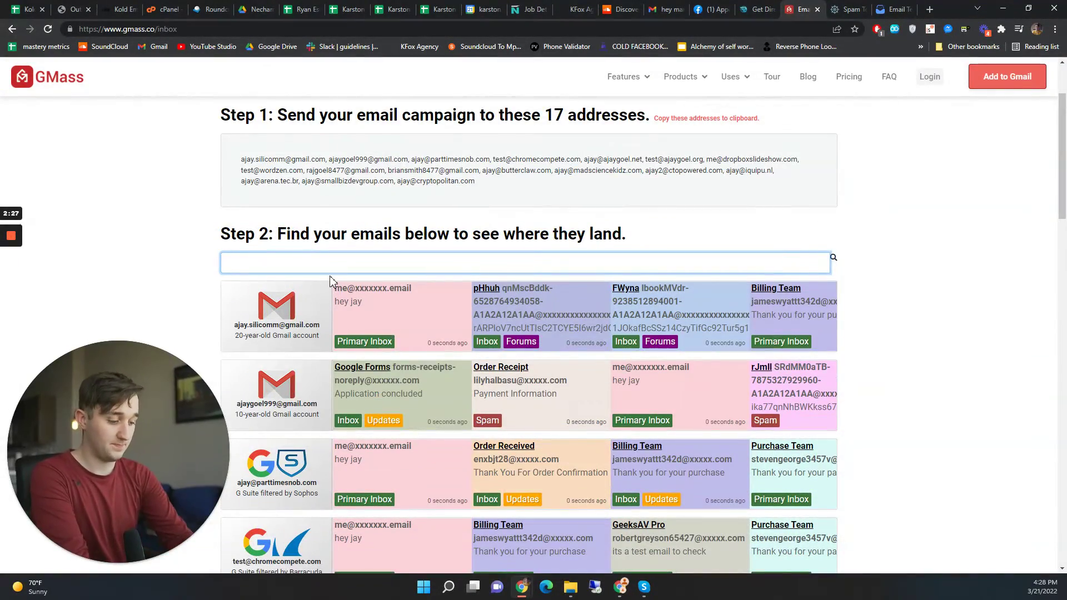
Filter results to '.email', showing 'hey jay' in Primary Inbox for most seeds.
text(ail)
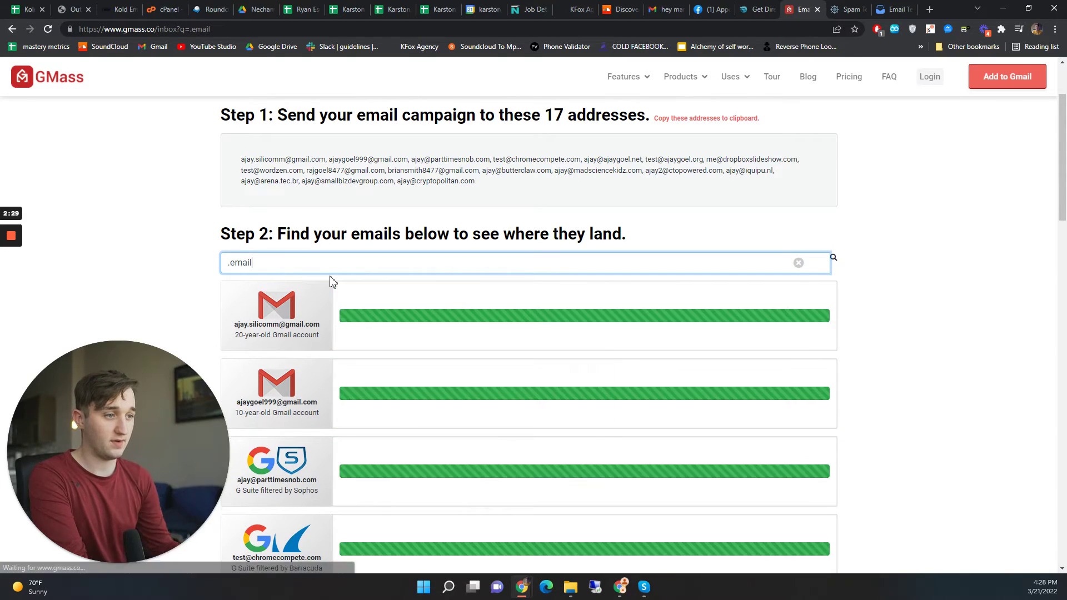
scroll(422, 333, down, 3)
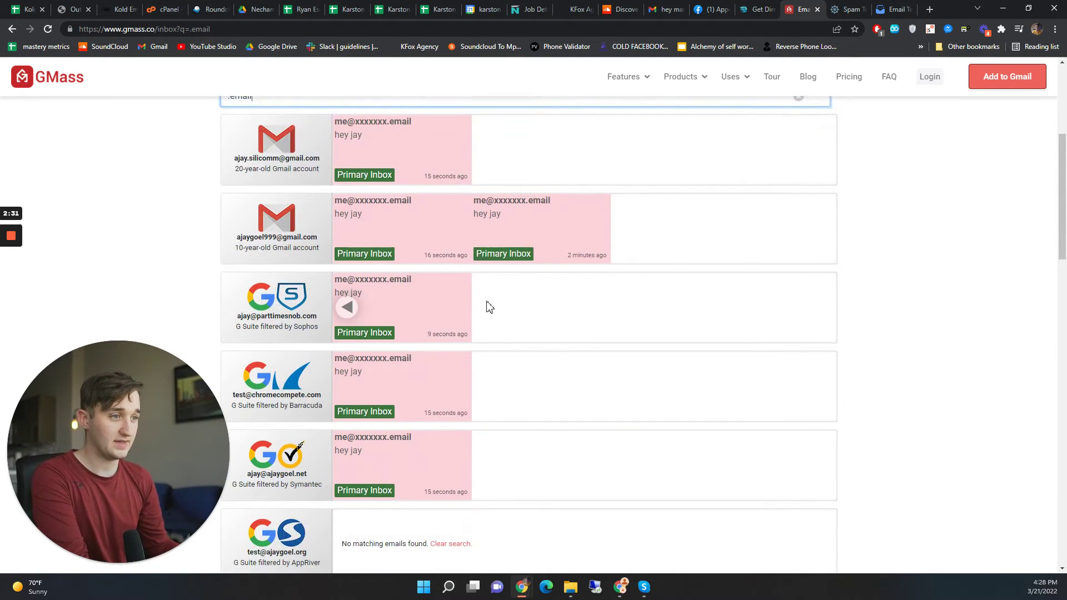
scroll(478, 294, up, 3)
scroll(403, 298, down, 2)
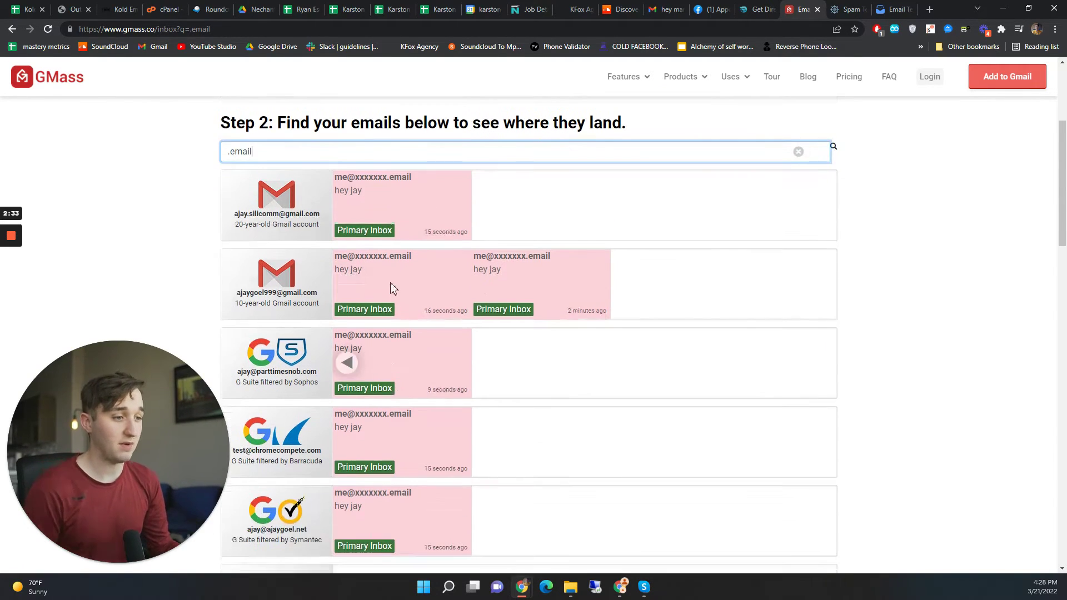
scroll(381, 443, down, 15)
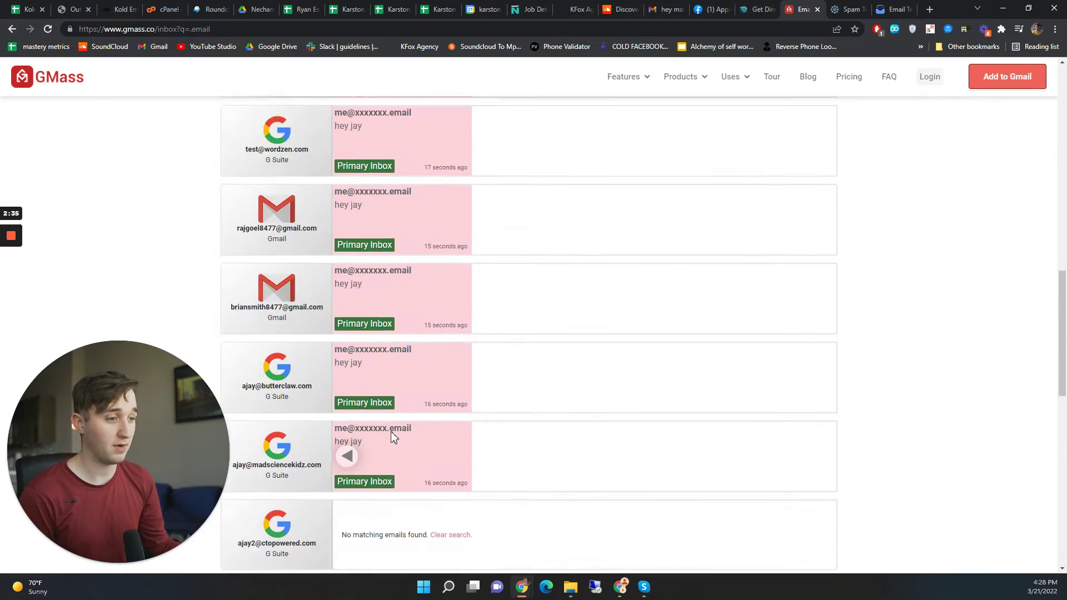
scroll(389, 337, down, 5)
scroll(409, 231, up, 20)
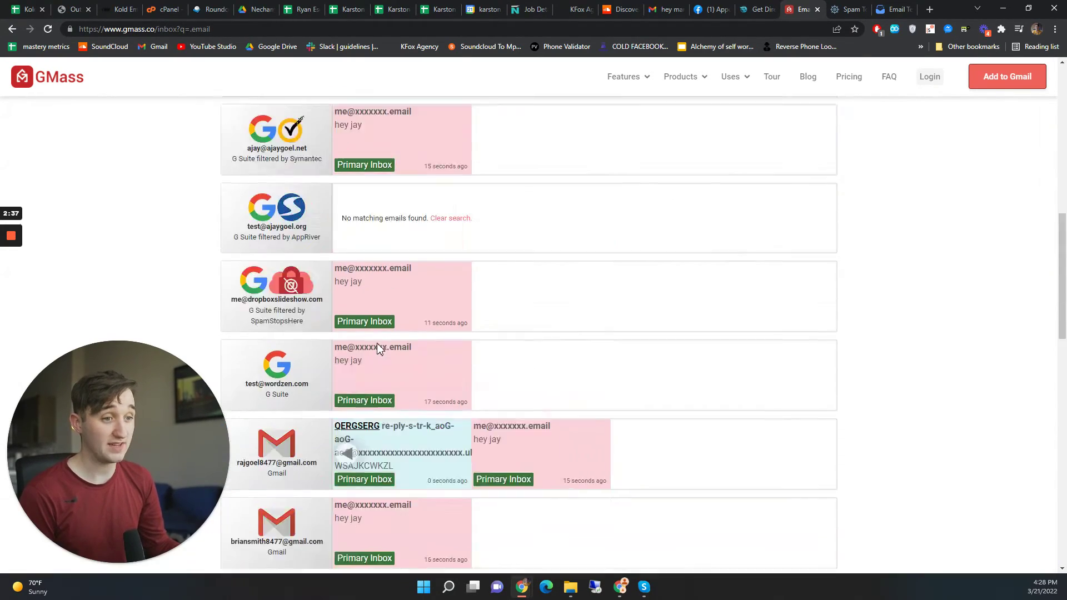
Compose a new Roundcube email addressed to the mail-tester test address.
click(126, 10)
click(216, 10)
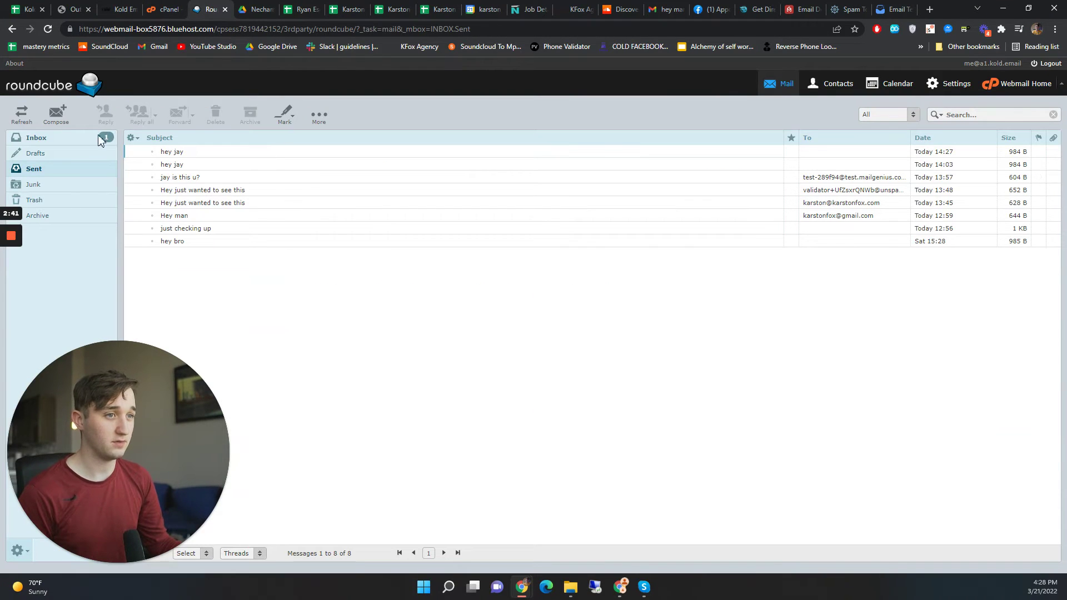
click(58, 116)
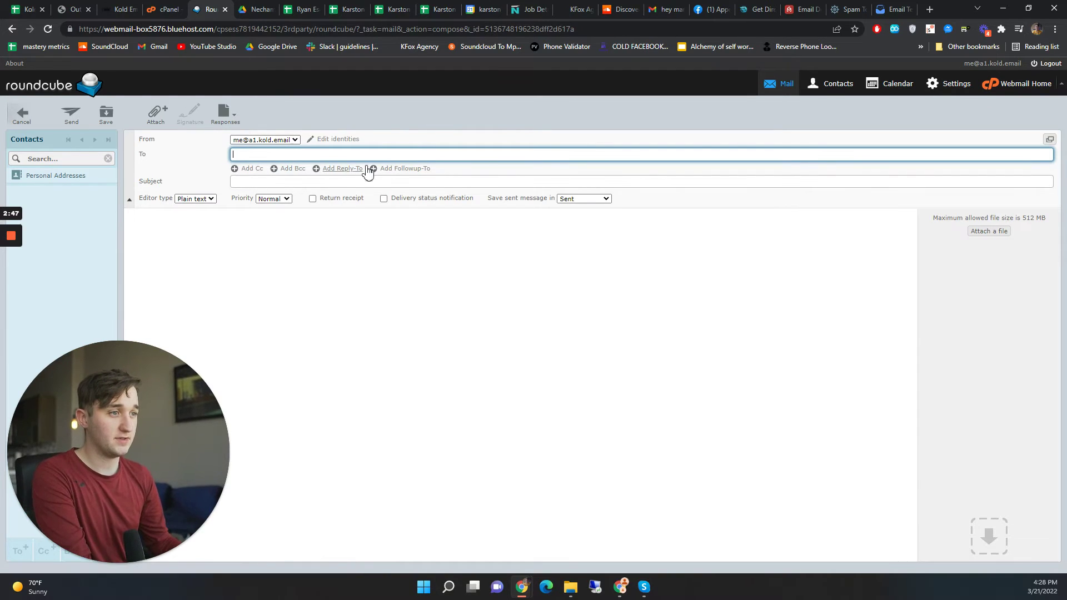
click(848, 9)
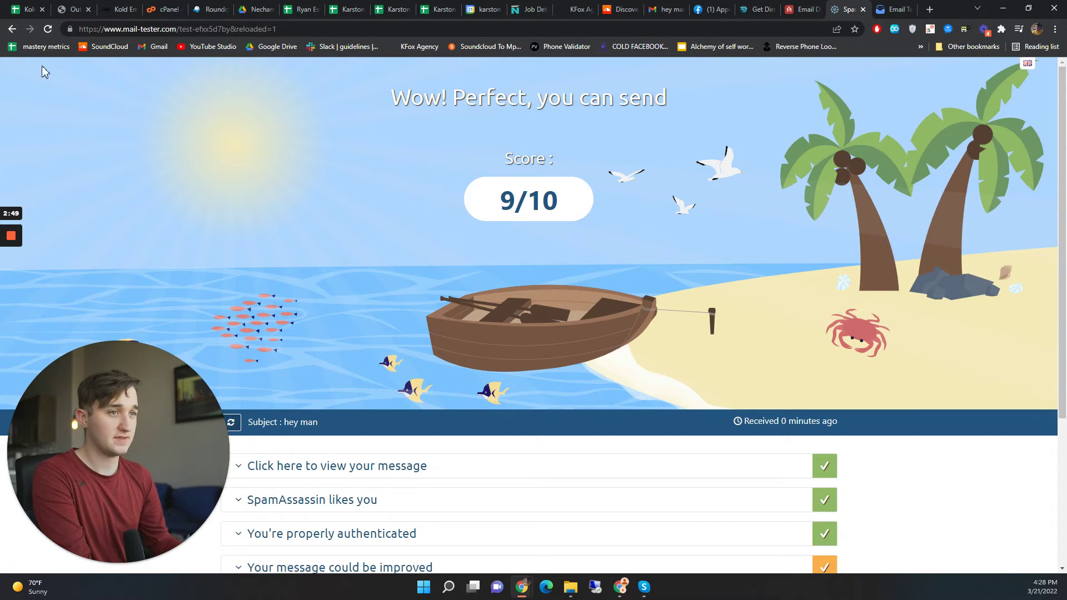
click(13, 29)
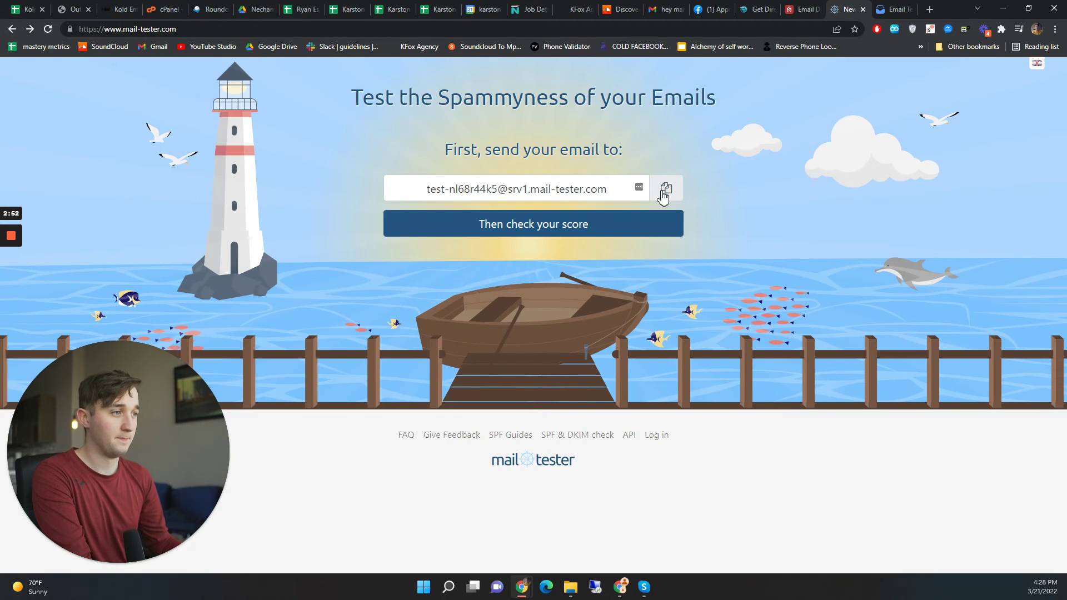
click(665, 189)
click(119, 10)
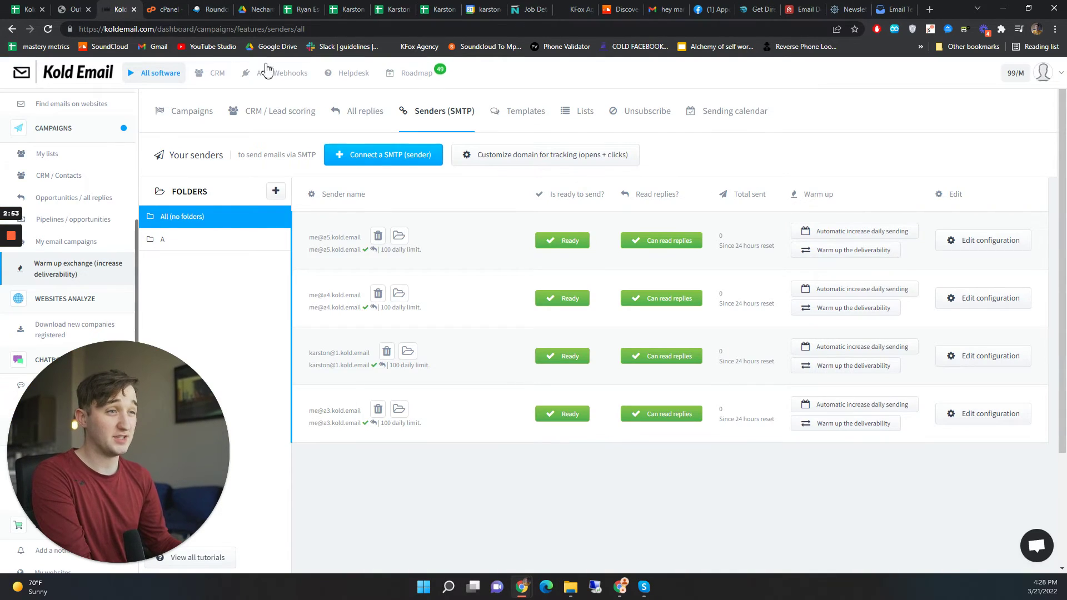
click(215, 10)
key(ctrl+v)
Set the email's subject to 'hey jay'.
click(282, 182)
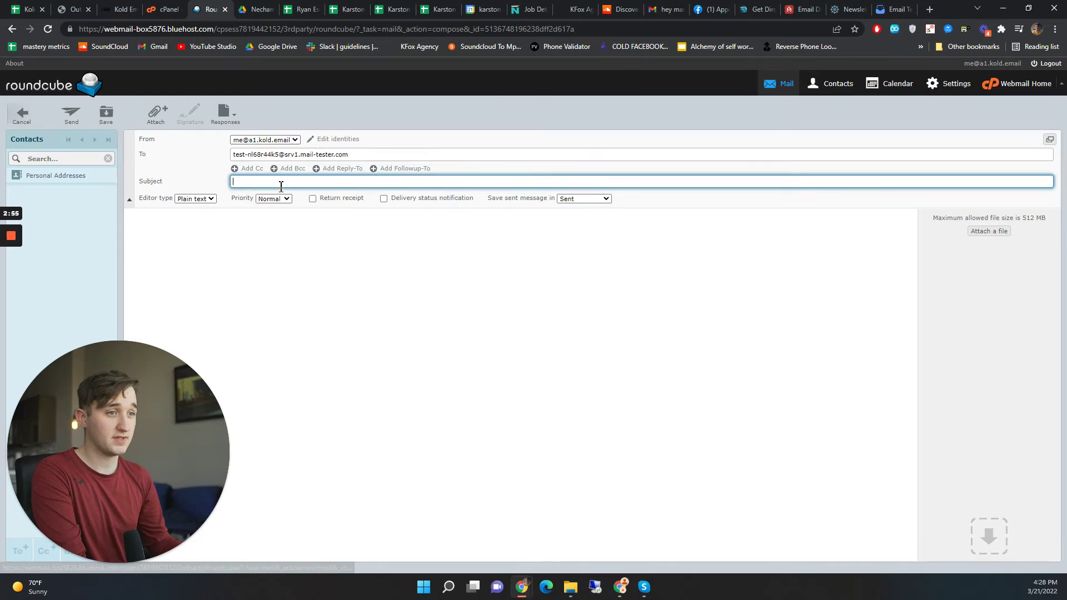
click(272, 224)
click(393, 216)
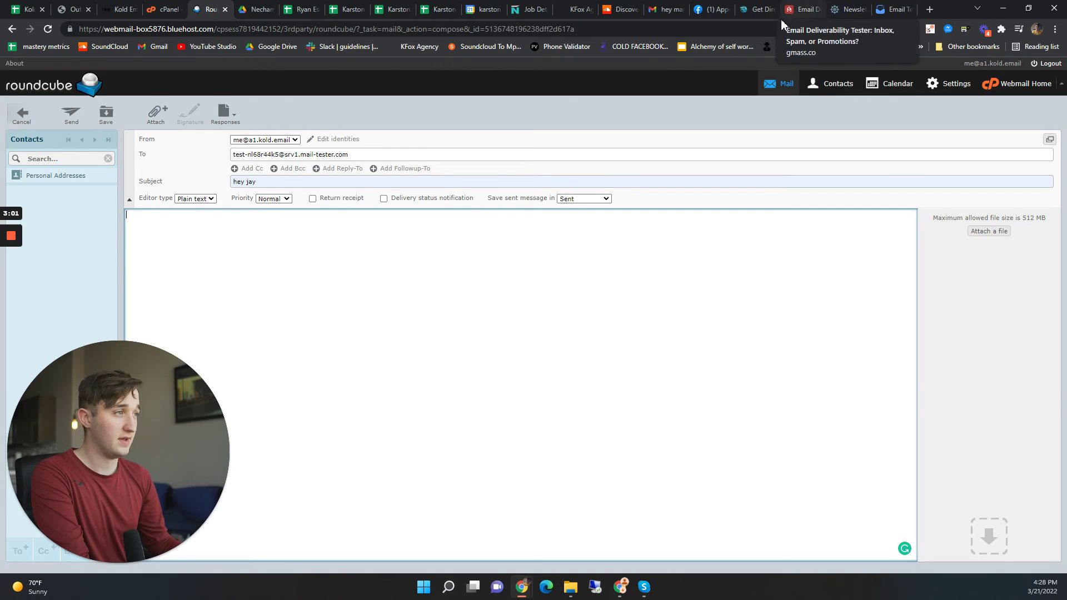
Paste the earlier Gmail message's two-line body and send the email.
click(666, 6)
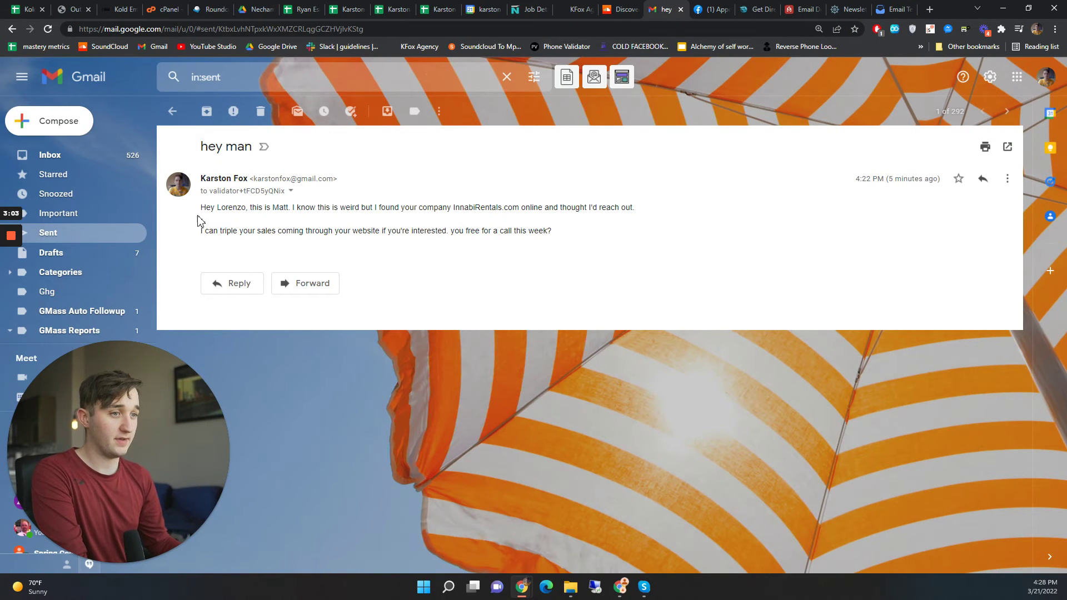
drag(553, 231, 201, 206)
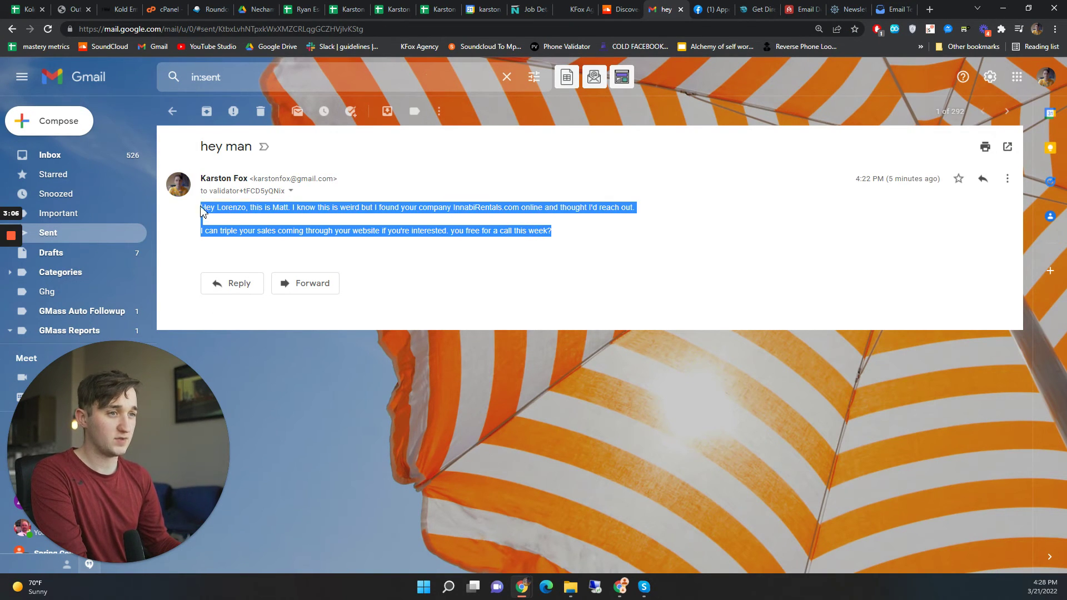
click(123, 8)
click(167, 9)
click(210, 9)
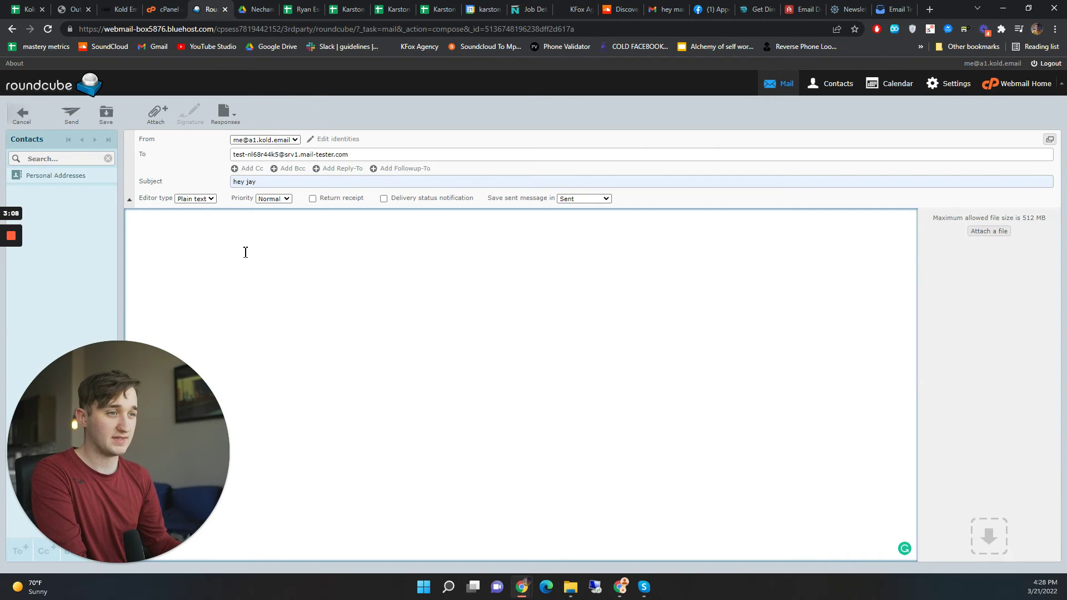
click(246, 252)
key(ctrl+v)
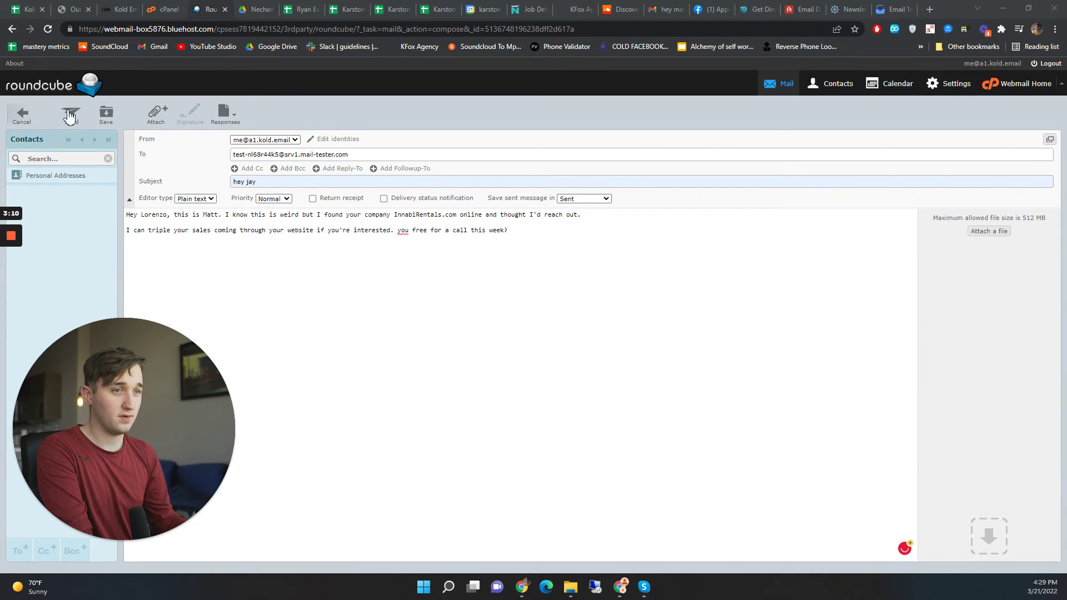
click(69, 115)
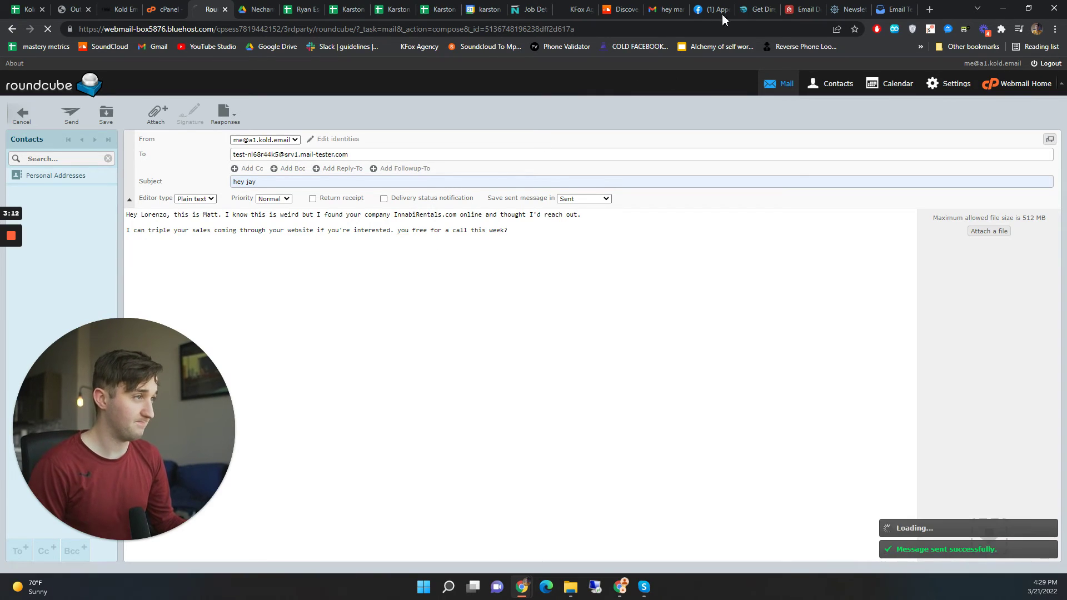
Start mail-tester's score check and glance over the GMass placement results.
click(843, 6)
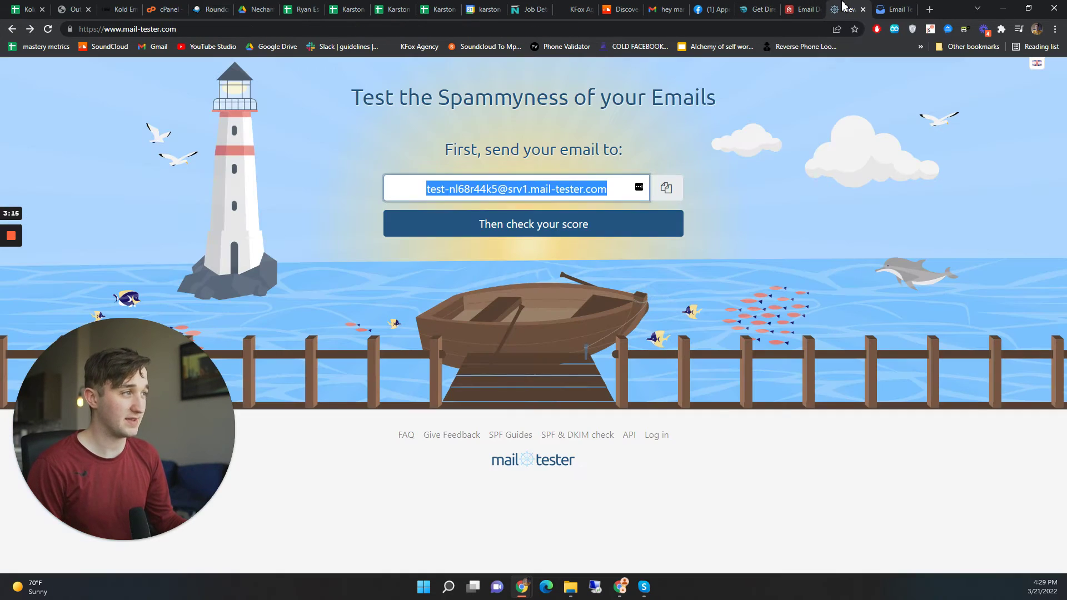
click(511, 228)
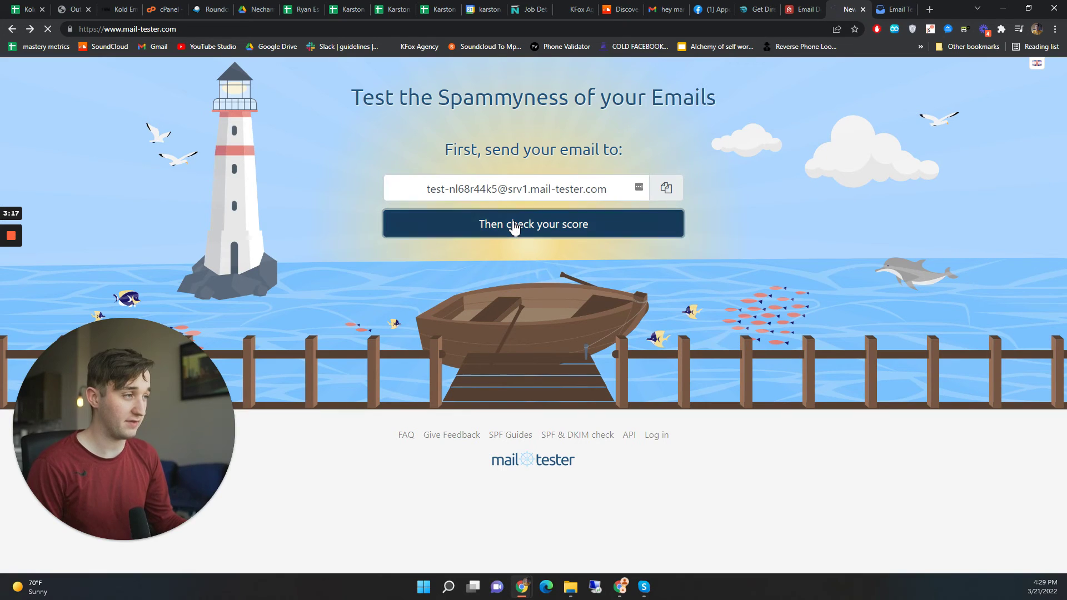
click(800, 14)
scroll(443, 357, down, 10)
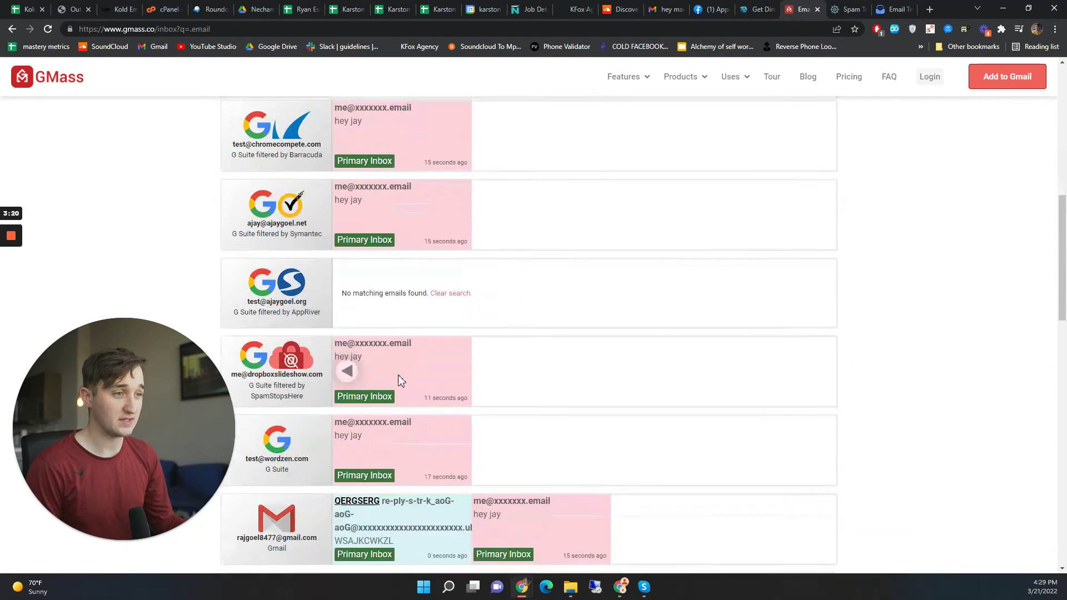
scroll(366, 204, down, 8)
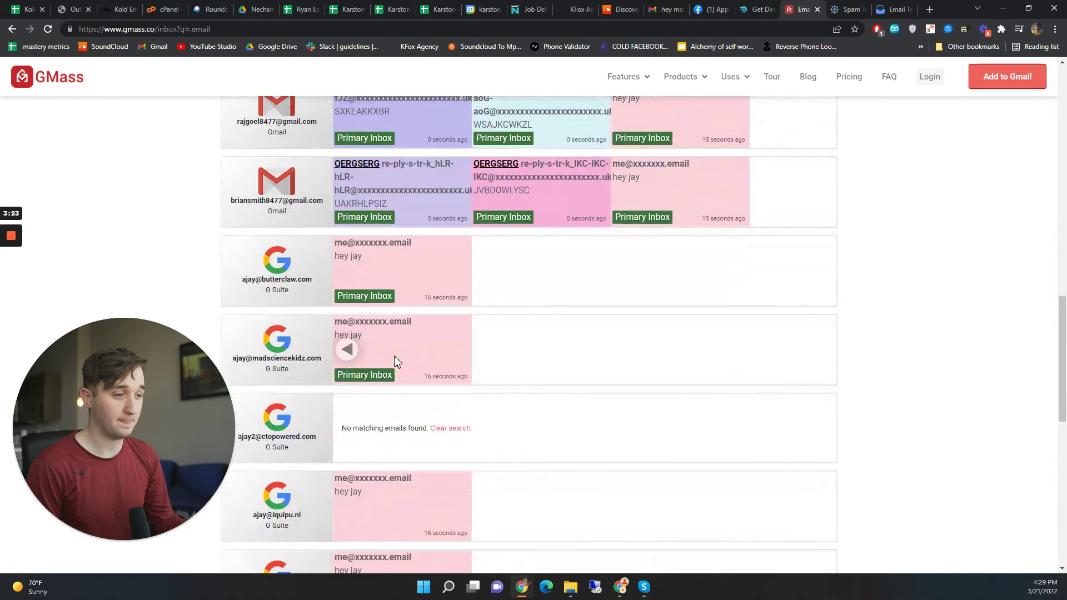
Review the 0/10 score with its disallowed sender address and 4 blacklist penalties.
click(843, 10)
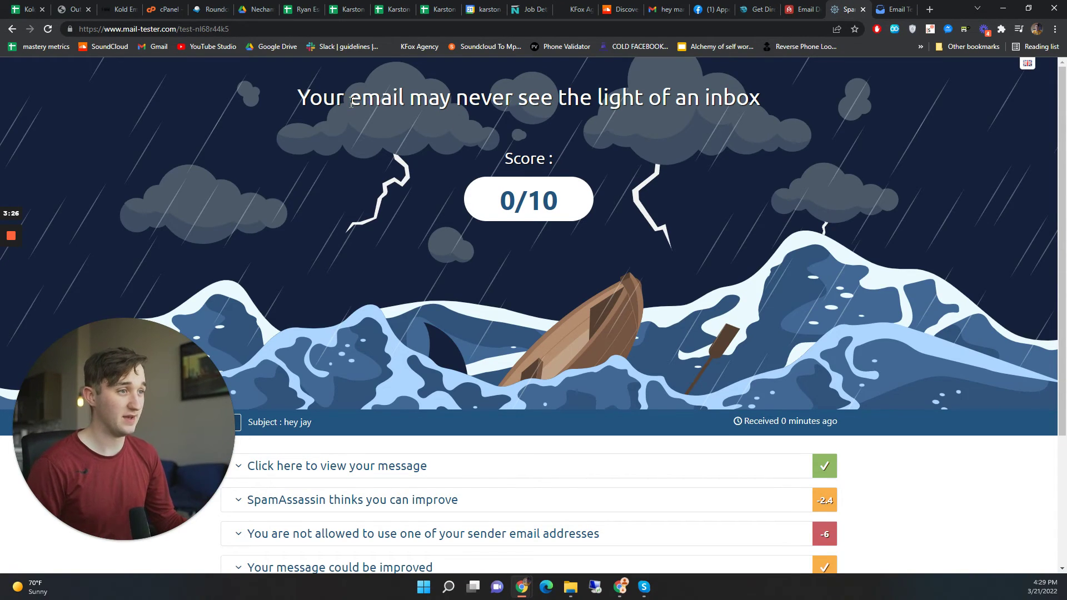
drag(350, 99, 550, 195)
scroll(556, 233, down, 3)
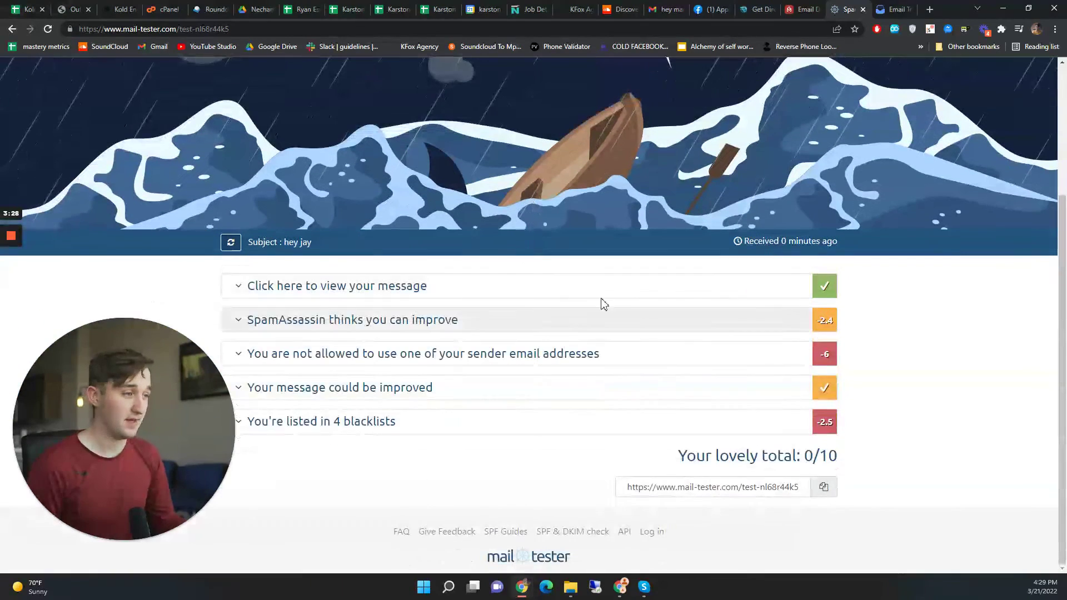
drag(337, 245, 294, 244)
click(311, 259)
scroll(350, 288, up, 3)
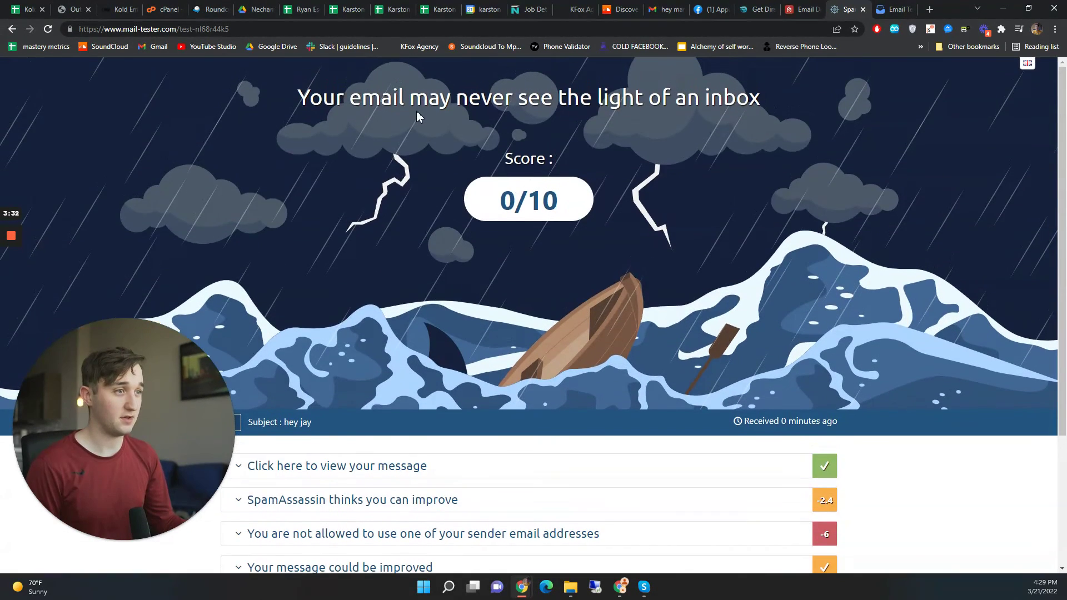
drag(348, 96, 559, 105)
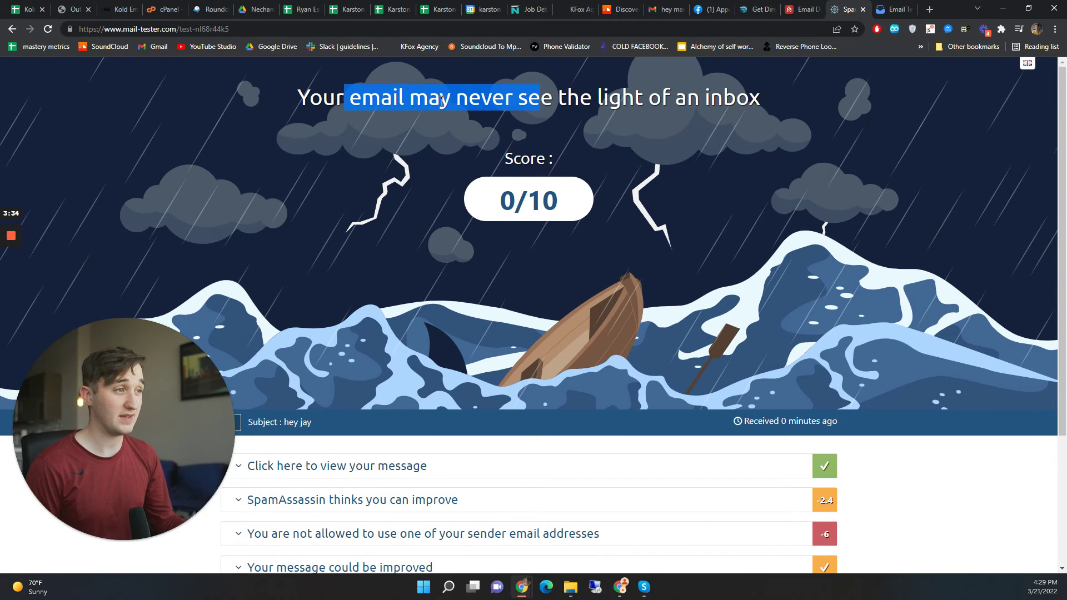
drag(648, 104, 760, 105)
scroll(717, 164, down, 3)
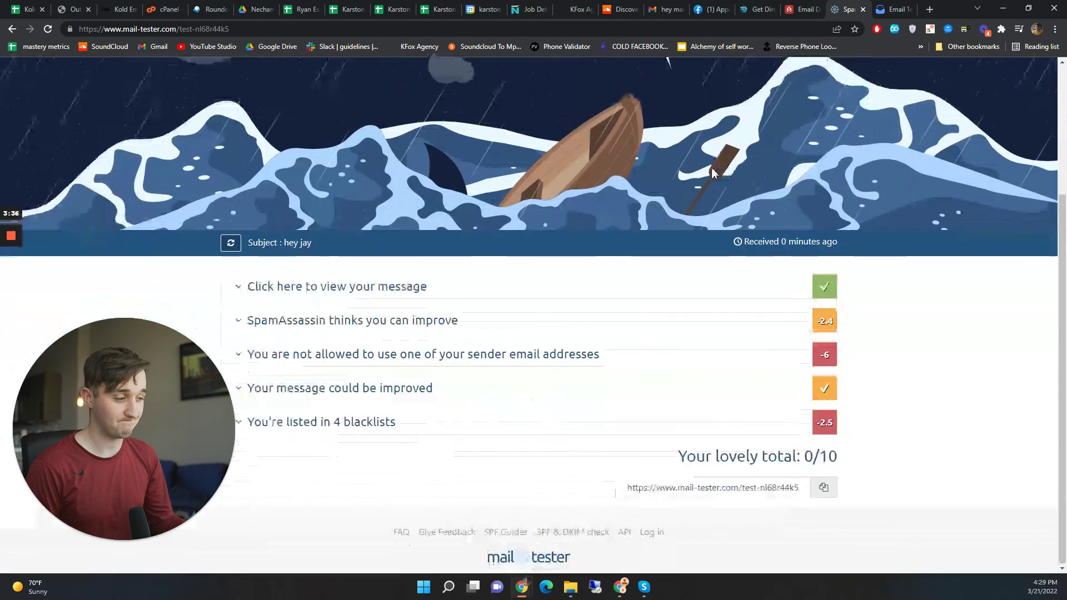
click(802, 9)
scroll(380, 424, down, 5)
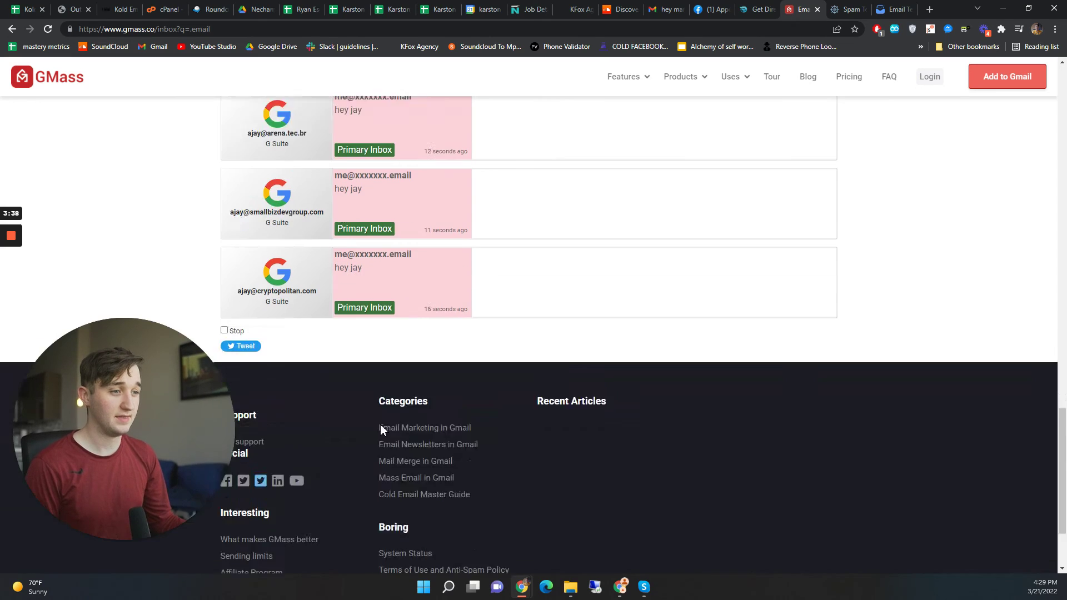
scroll(465, 333, up, 5)
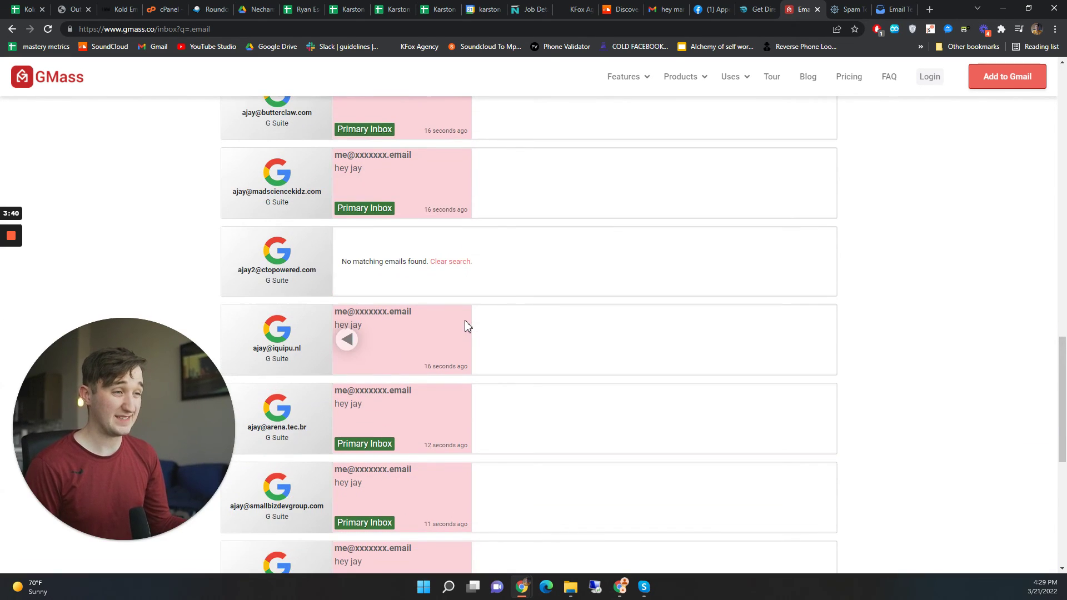
scroll(444, 308, down, 2)
scroll(412, 262, up, 2)
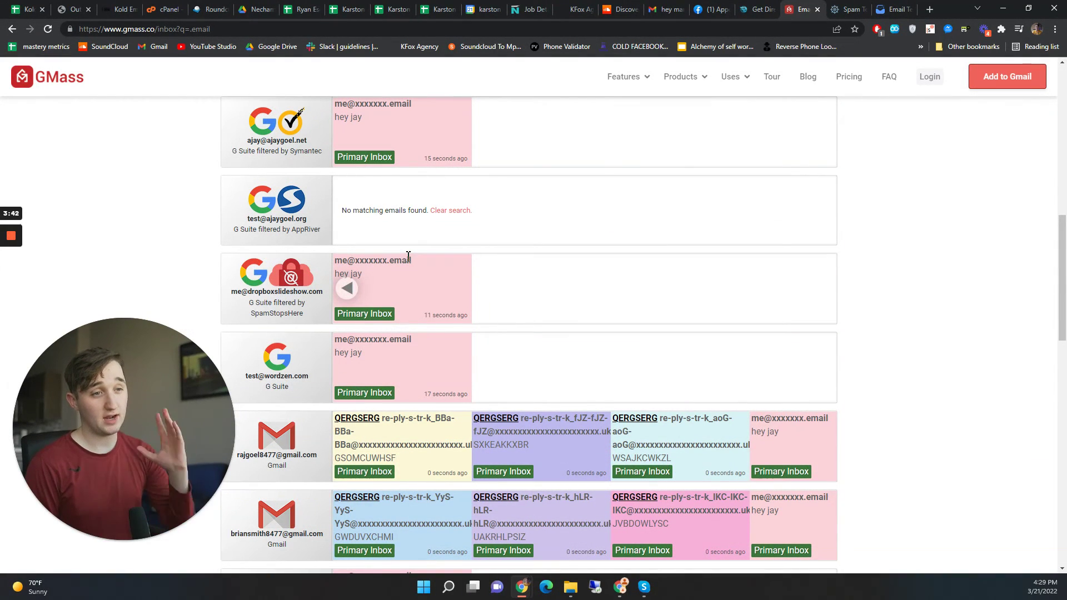
click(202, 5)
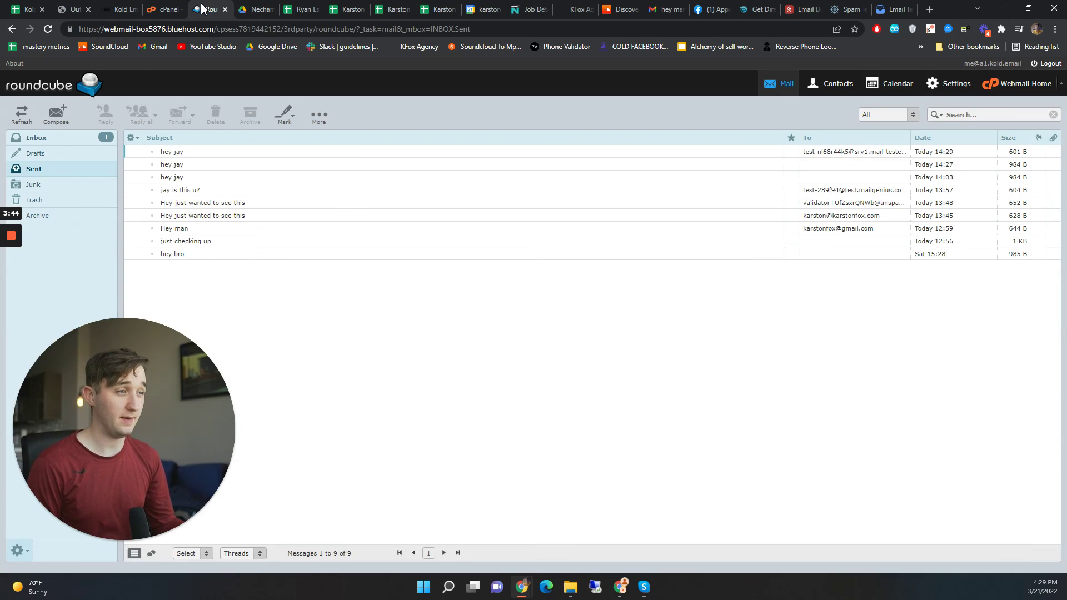
click(803, 9)
mouse_move(733, 77)
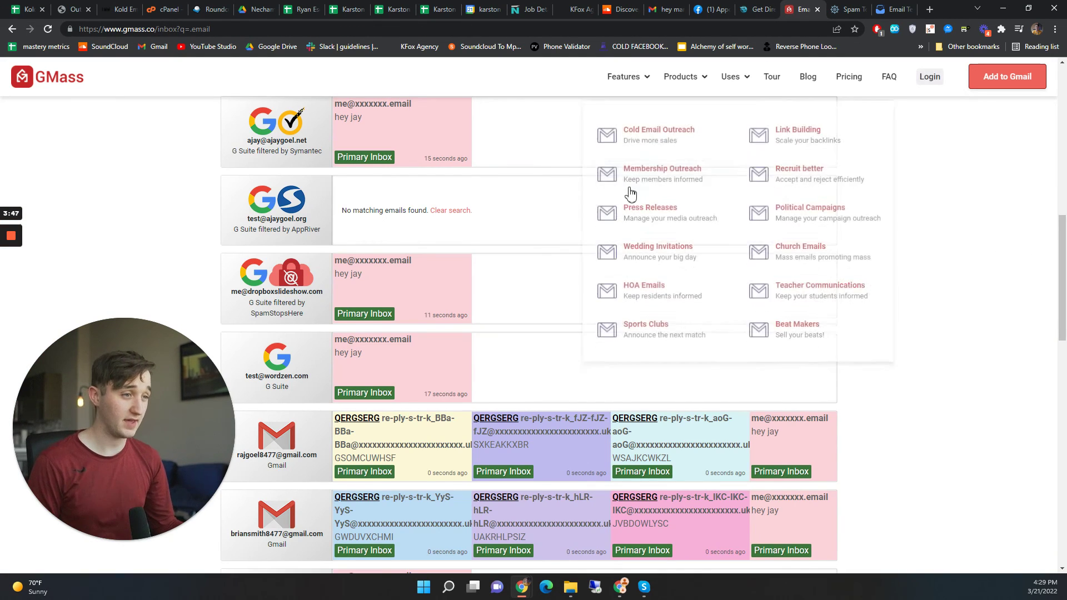
scroll(500, 278, up, 2)
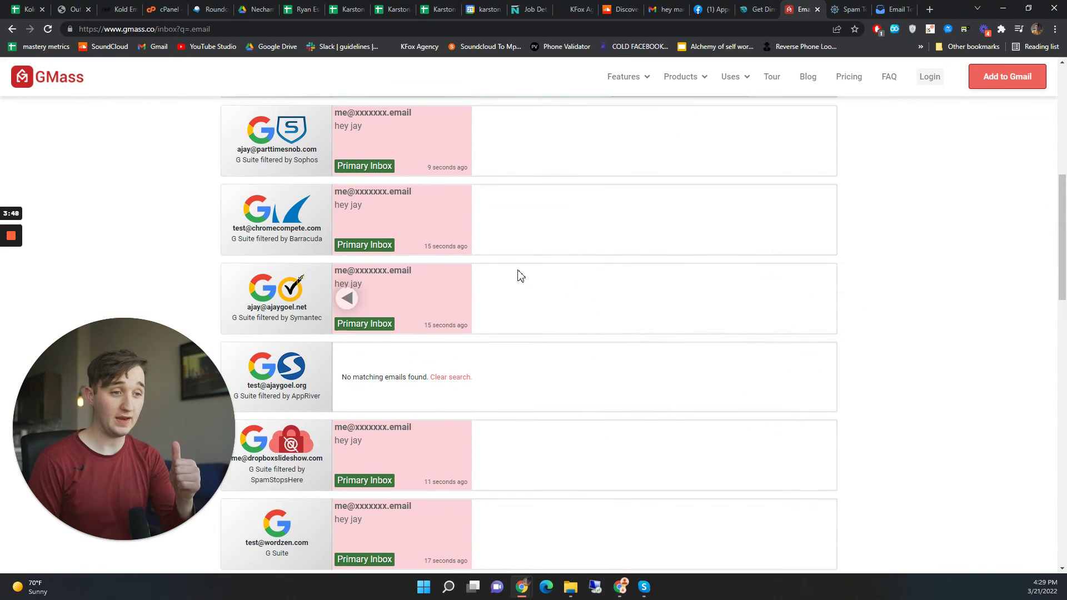